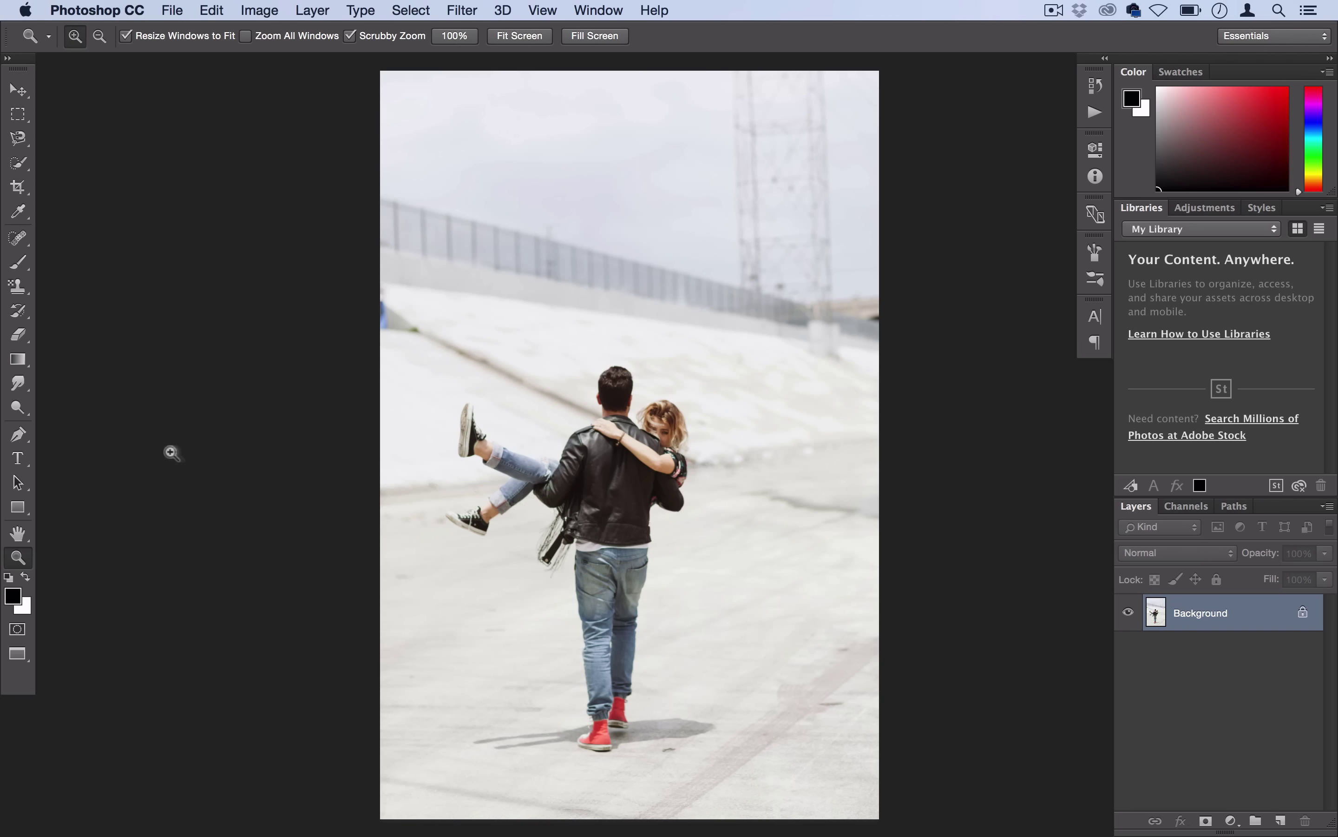
# Step: Choose the standard Pen Tool from the pen flyout, in Path mode
pyautogui.click(20, 436)
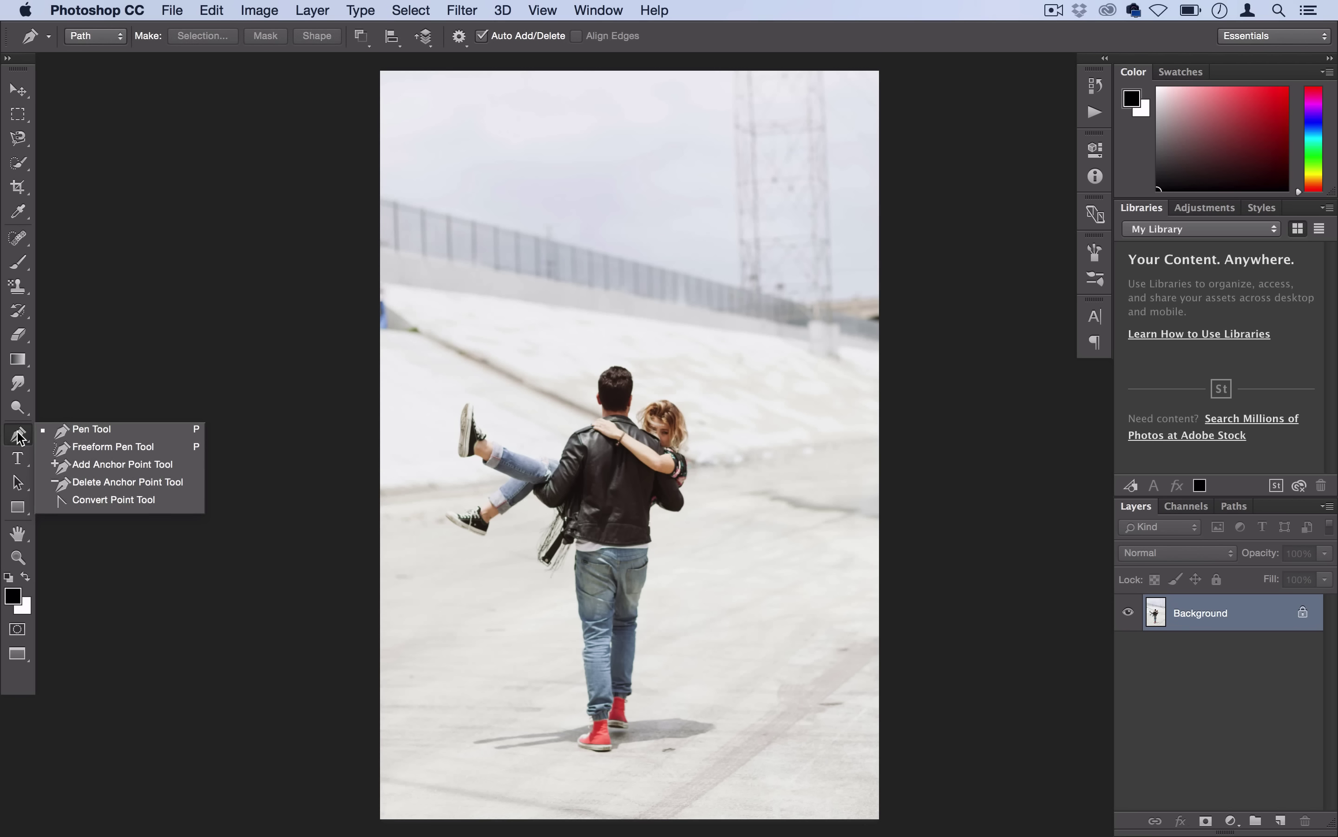
pyautogui.click(165, 365)
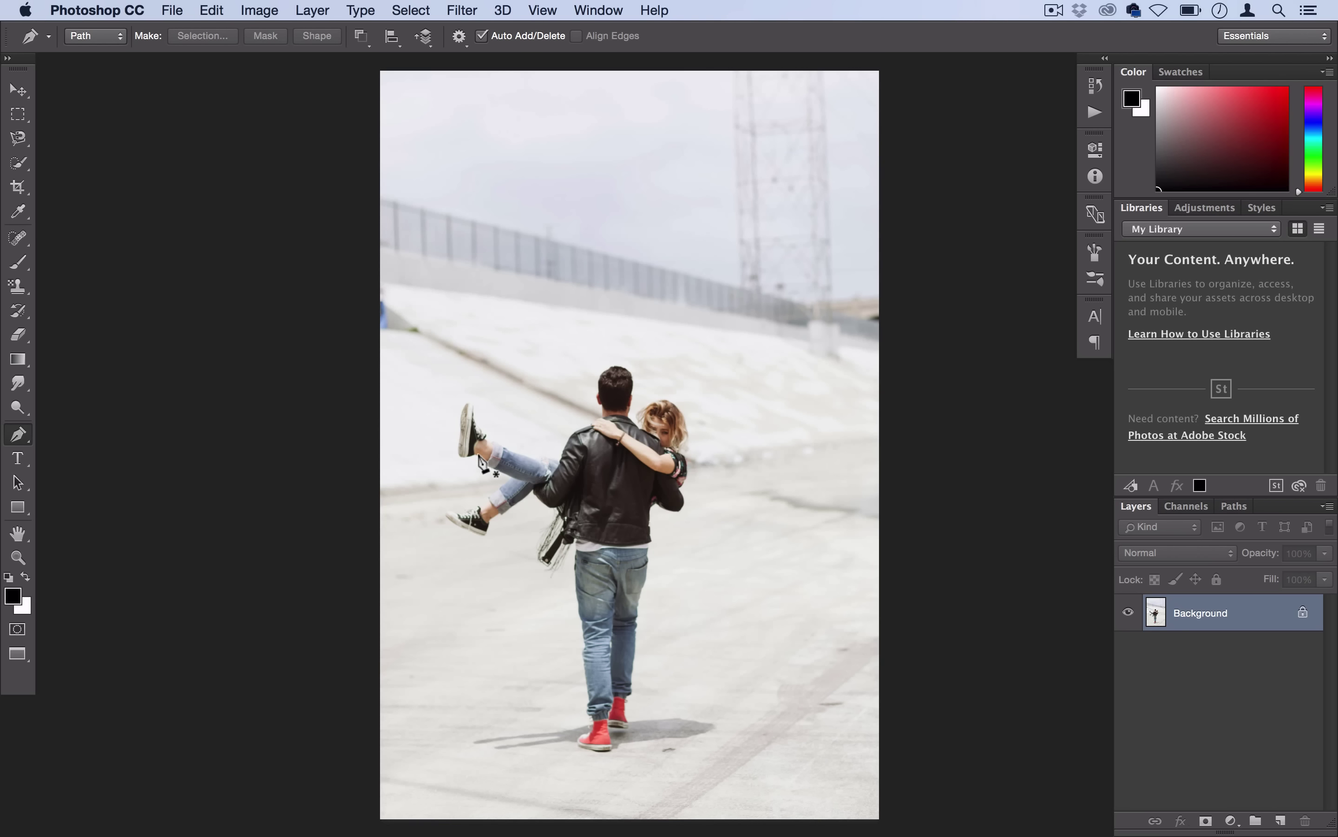
# Step: Switch to the Magnetic Lasso Tool and zoom in on the walking couple
pyautogui.click(25, 142)
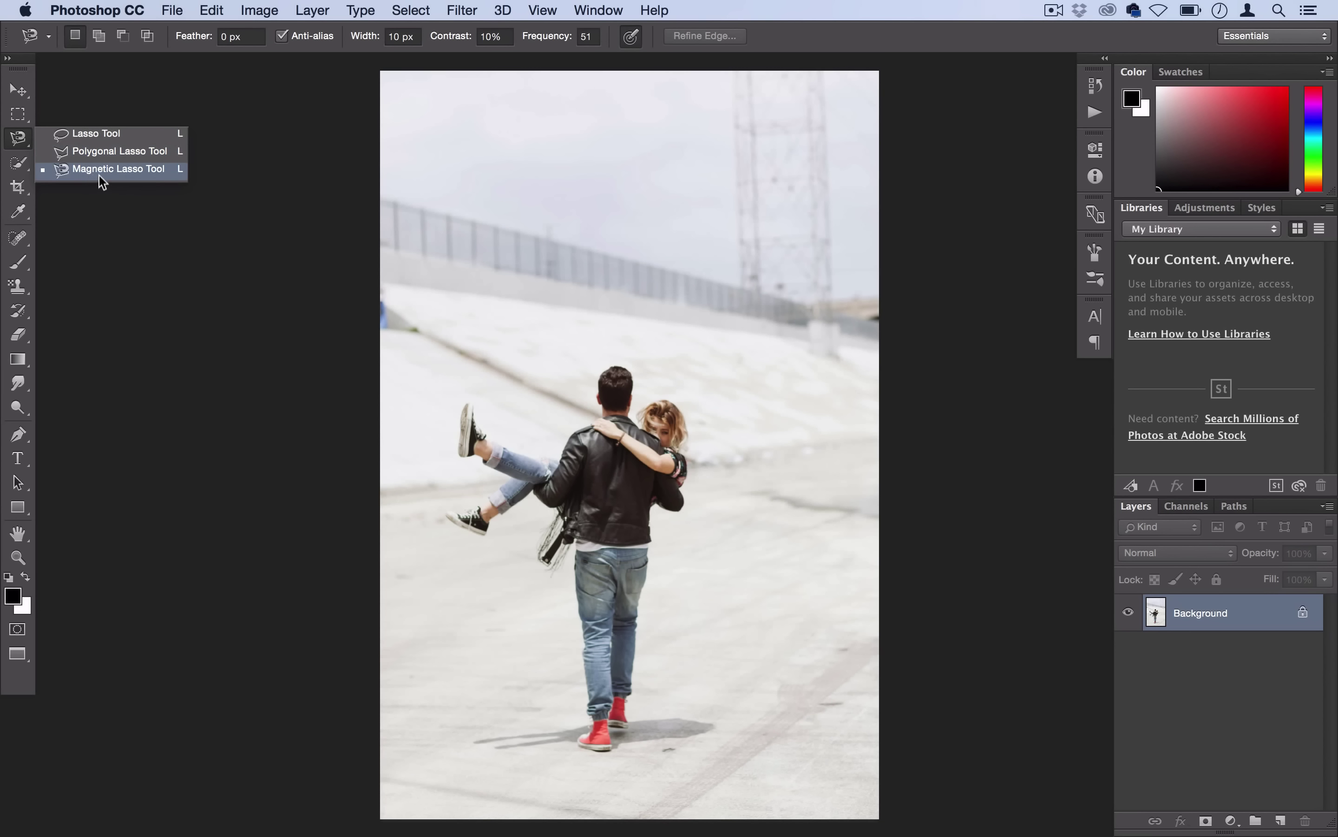
pyautogui.click(99, 172)
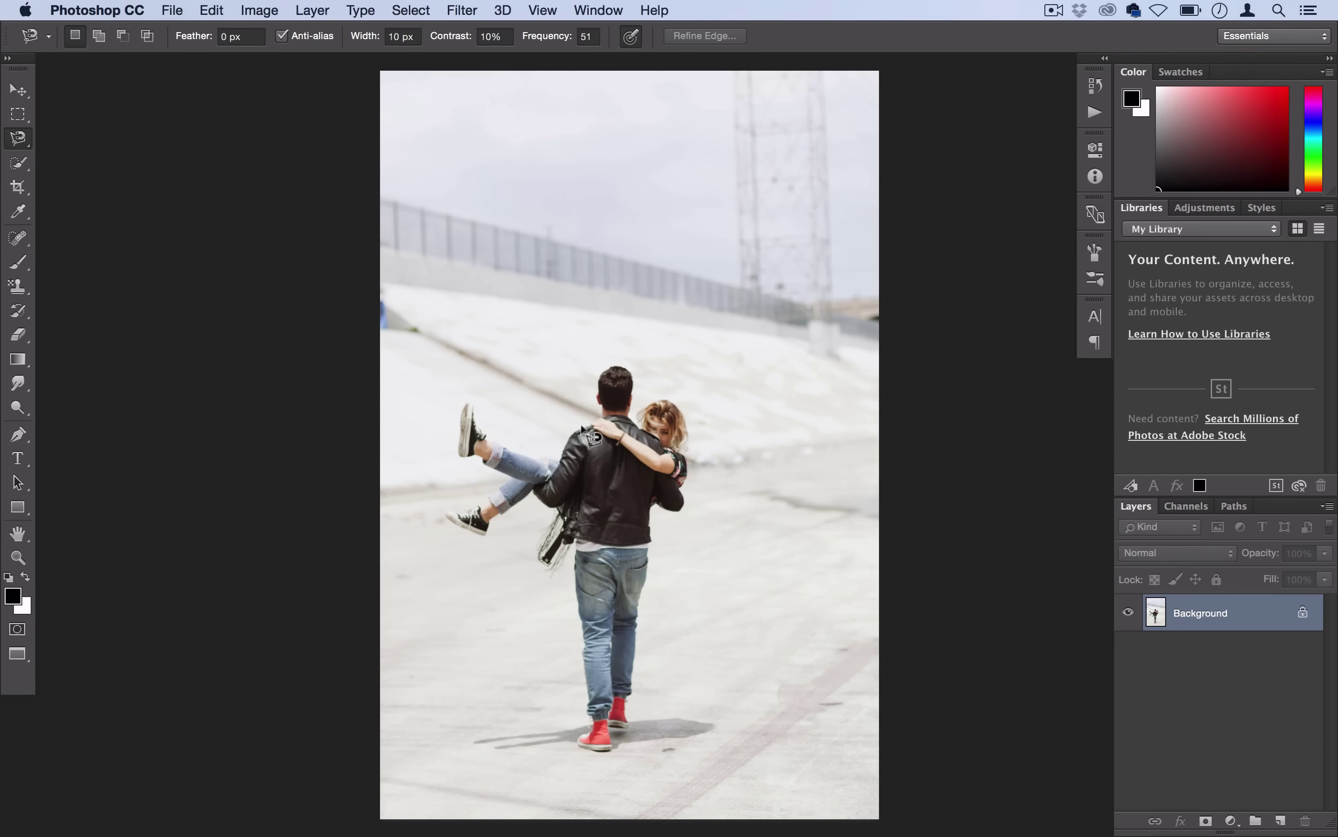
pyautogui.scroll(-3, 583, 429)
pyautogui.scroll(-2, 583, 429)
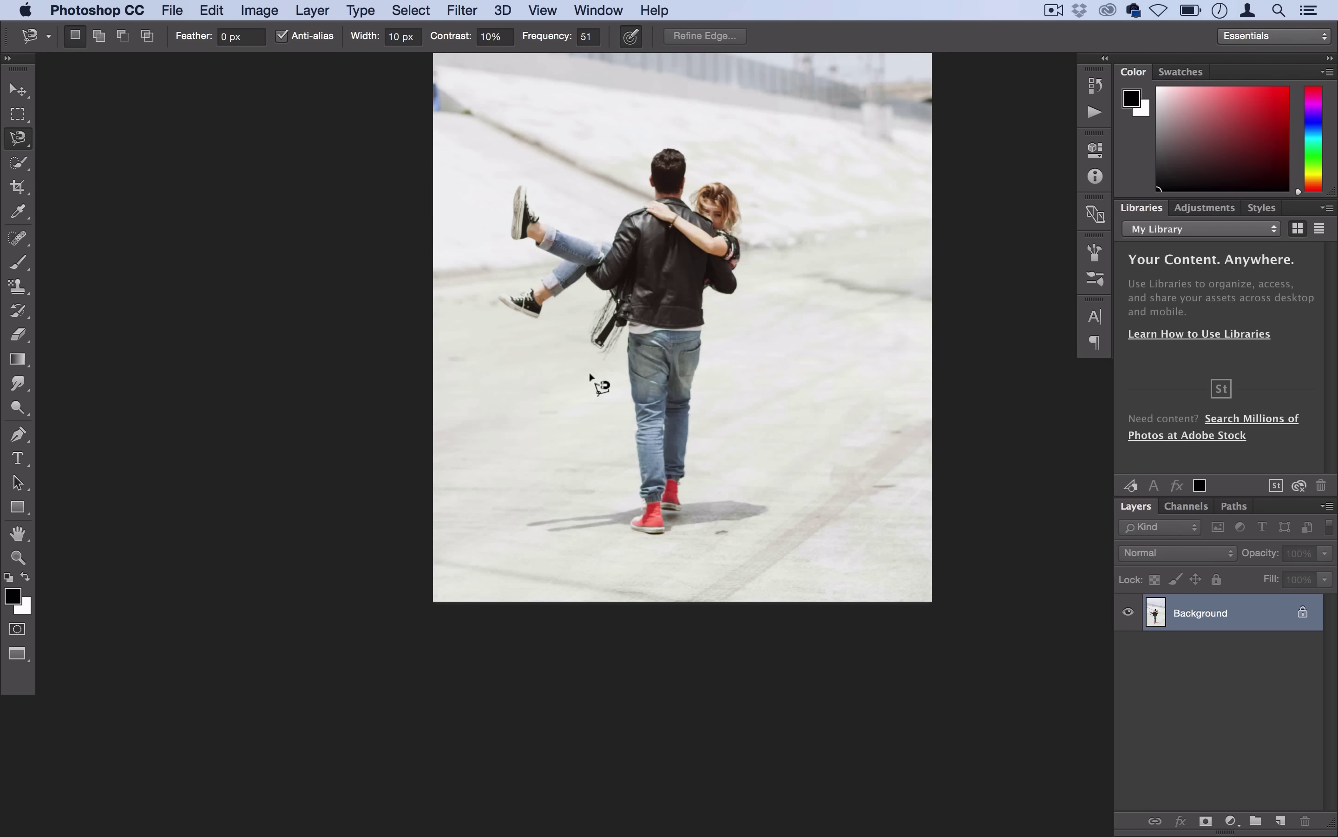
pyautogui.scroll(3, 627, 328)
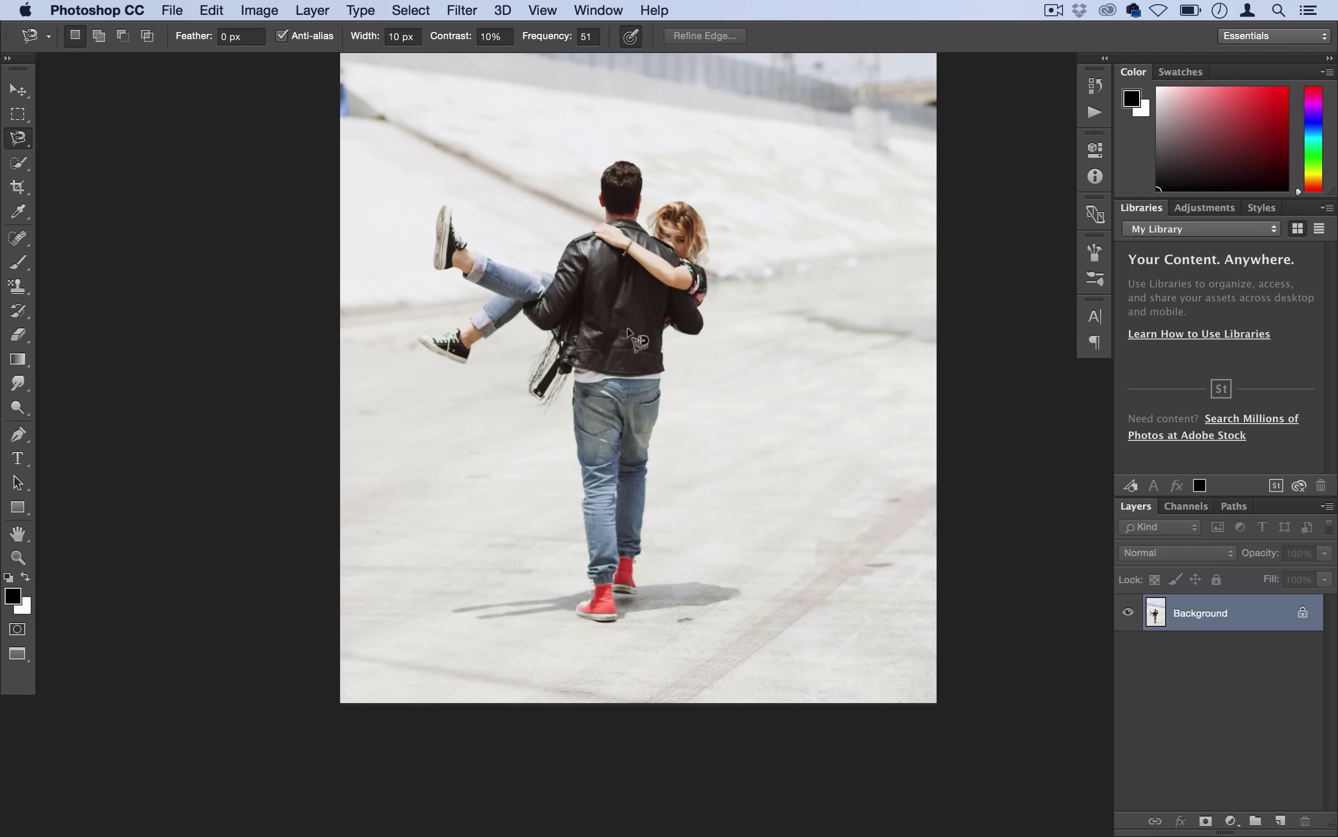
pyautogui.scroll(3, 655, 349)
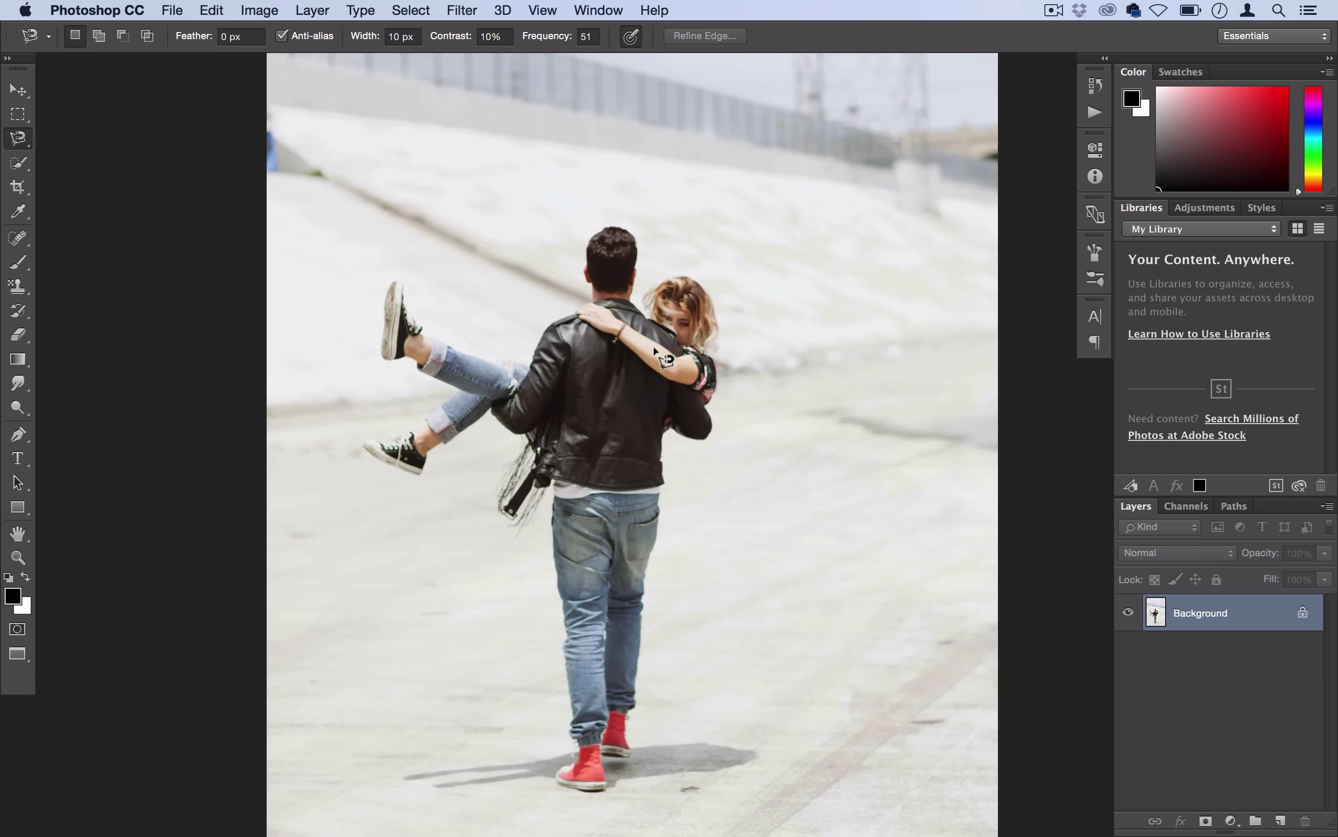
pyautogui.scroll(1, 750, 230)
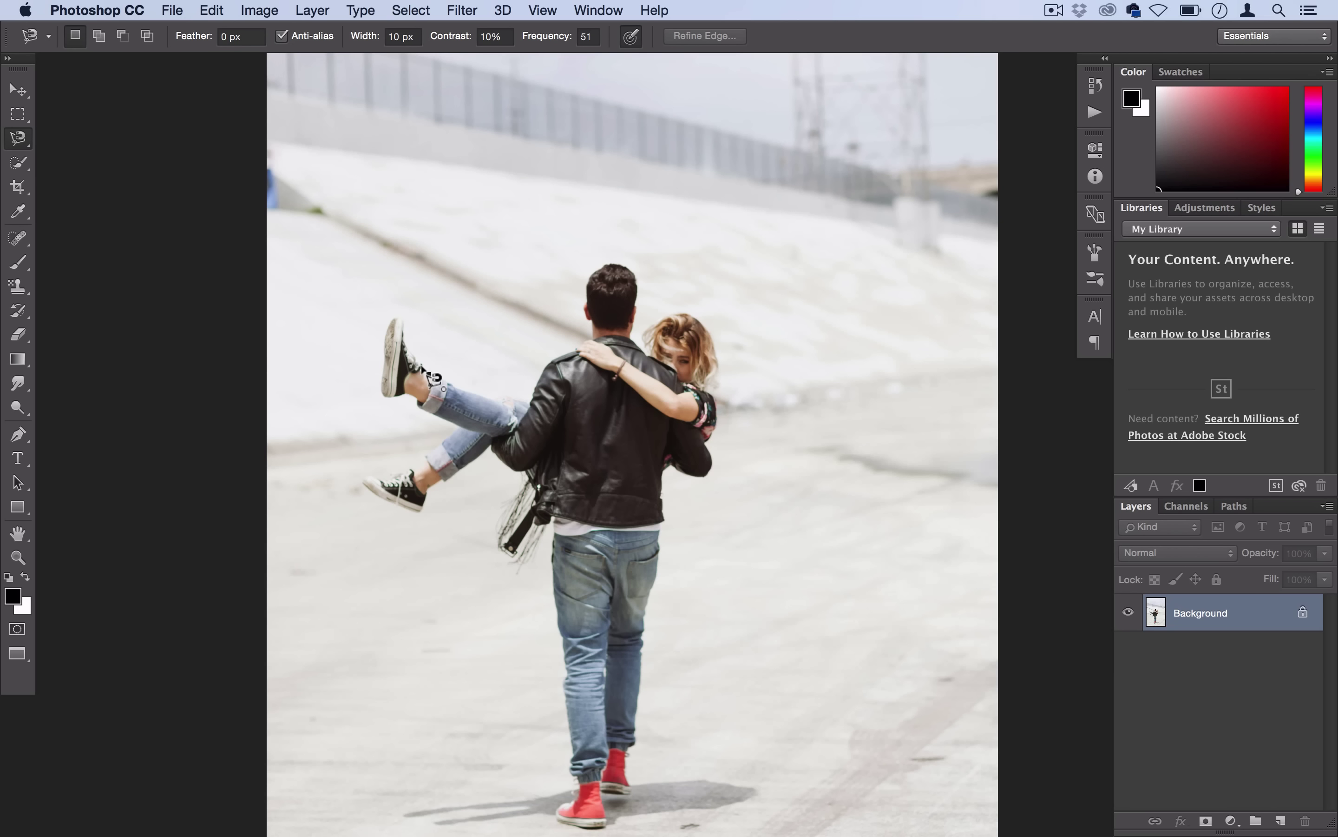
# Step: Trace the couple and their shadow with the Magnetic Lasso, from the sneaker back to the start
pyautogui.click(427, 373)
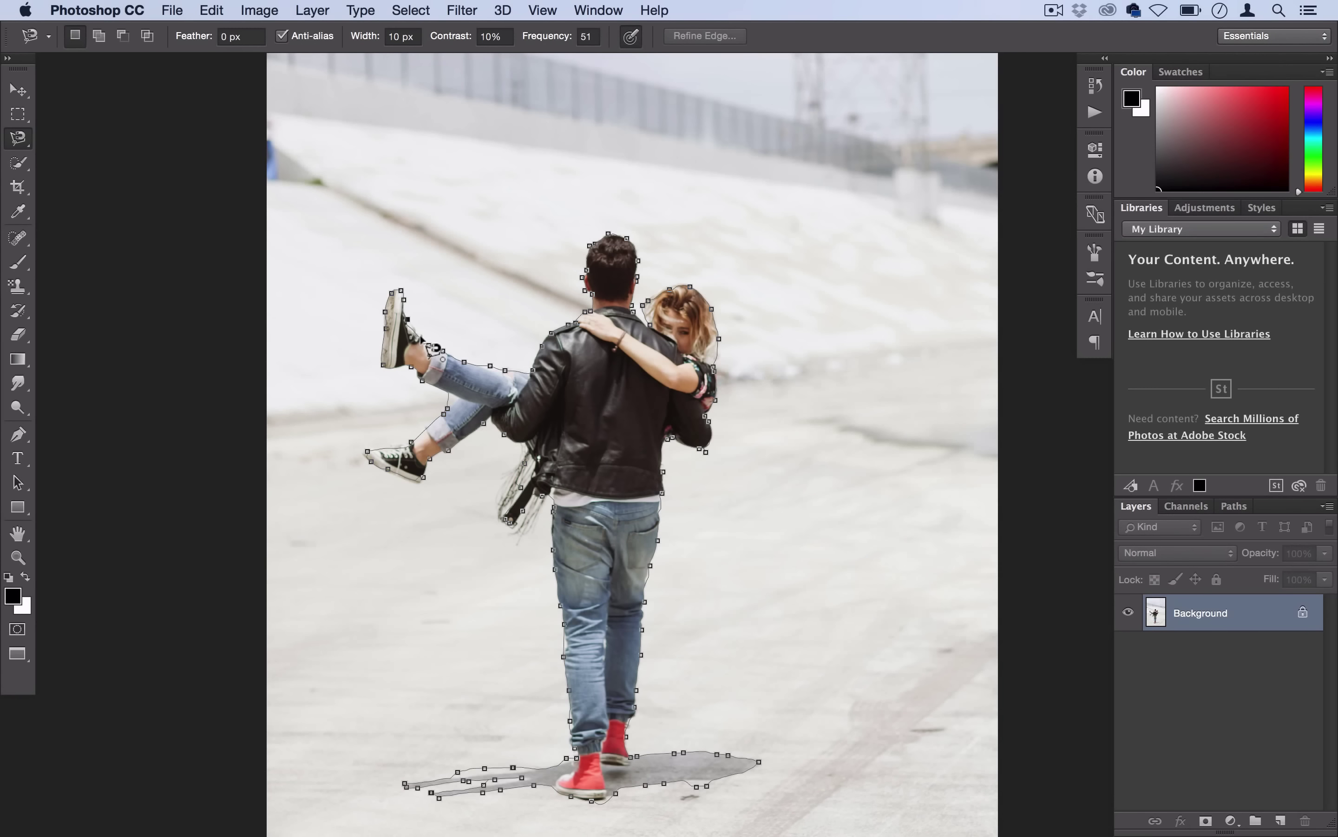
pyautogui.click(428, 345)
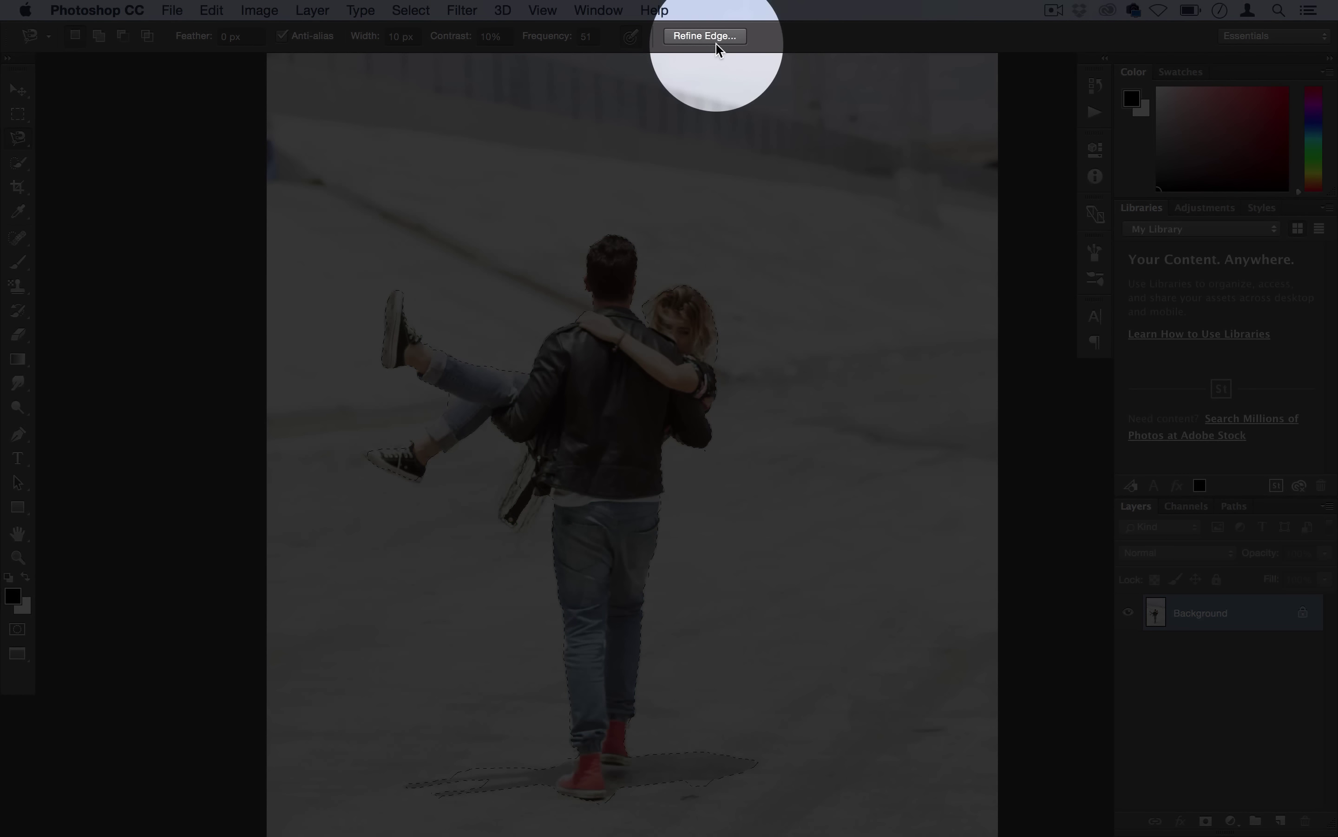
# Step: In Refine Edge, set Smooth 13, Feather 2.2 px, Contrast 19% and Shift Edge +27%
pyautogui.click(722, 37)
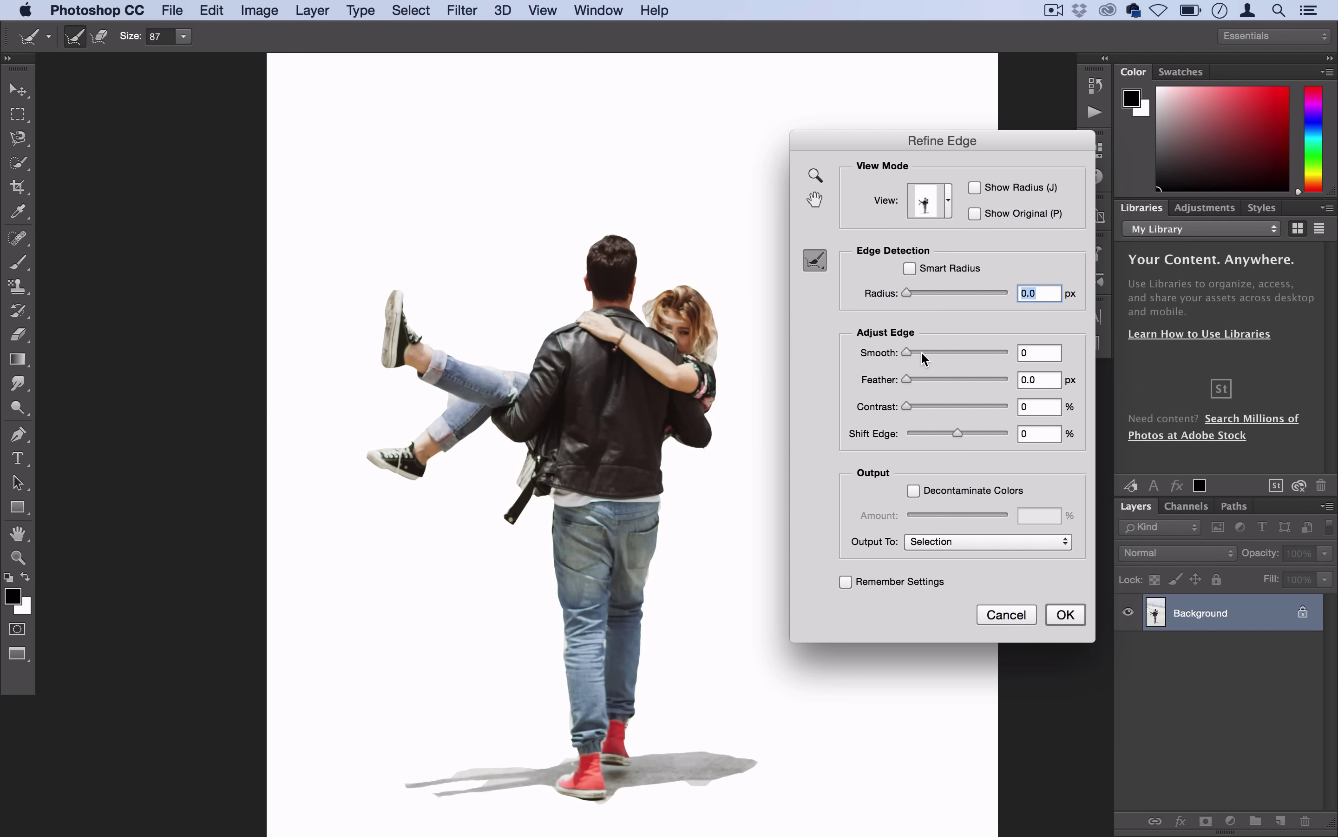
pyautogui.moveTo(915, 352); pyautogui.dragTo(918, 351)
pyautogui.moveTo(939, 429); pyautogui.dragTo(969, 432)
pyautogui.click(925, 406)
pyautogui.moveTo(920, 380); pyautogui.dragTo(918, 381)
pyautogui.click(918, 380)
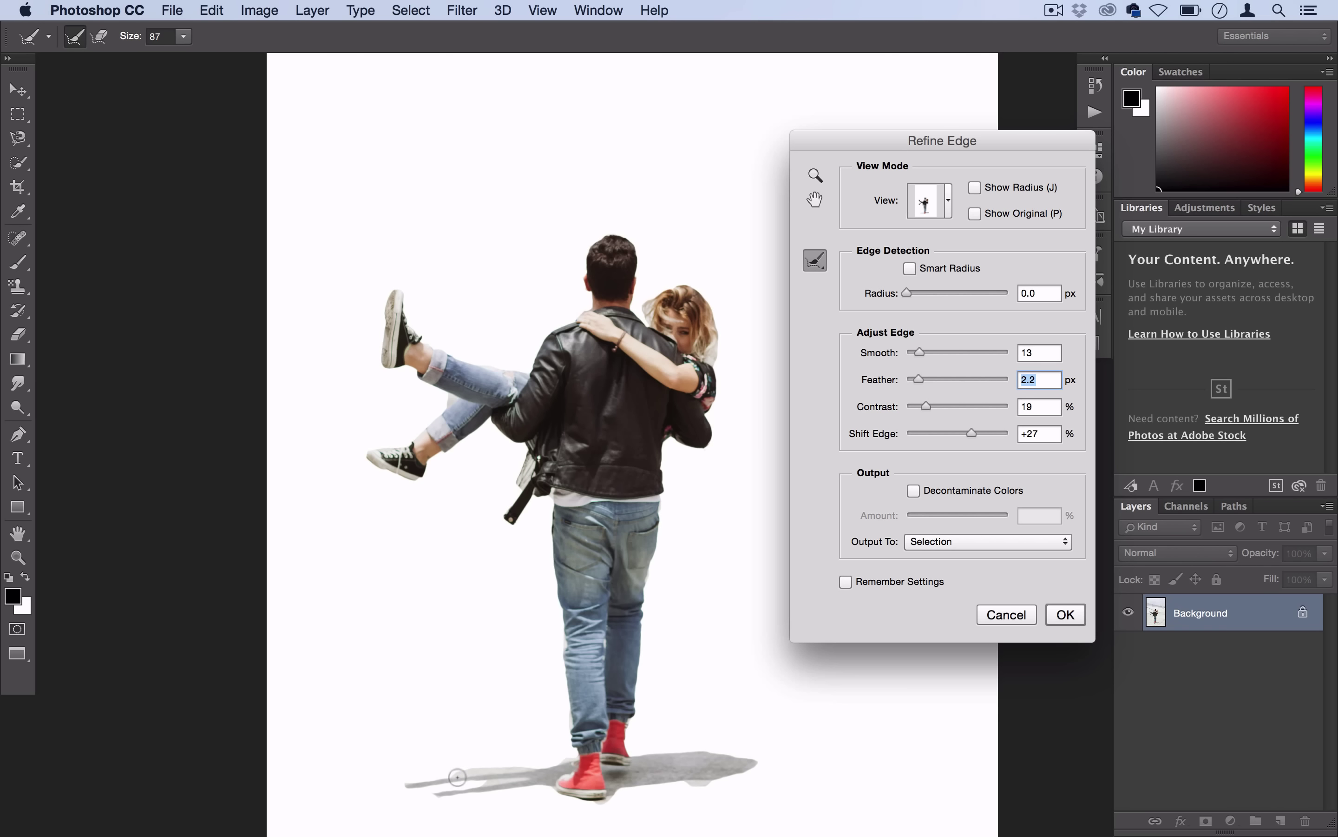
# Step: Brush along the shadow's edge with Refine Radius and apply the refinement
pyautogui.moveTo(458, 777)
pyautogui.mouseDown()
pyautogui.moveTo(516, 776)
pyautogui.moveTo(485, 788)
pyautogui.moveTo(570, 762)
pyautogui.mouseUp()
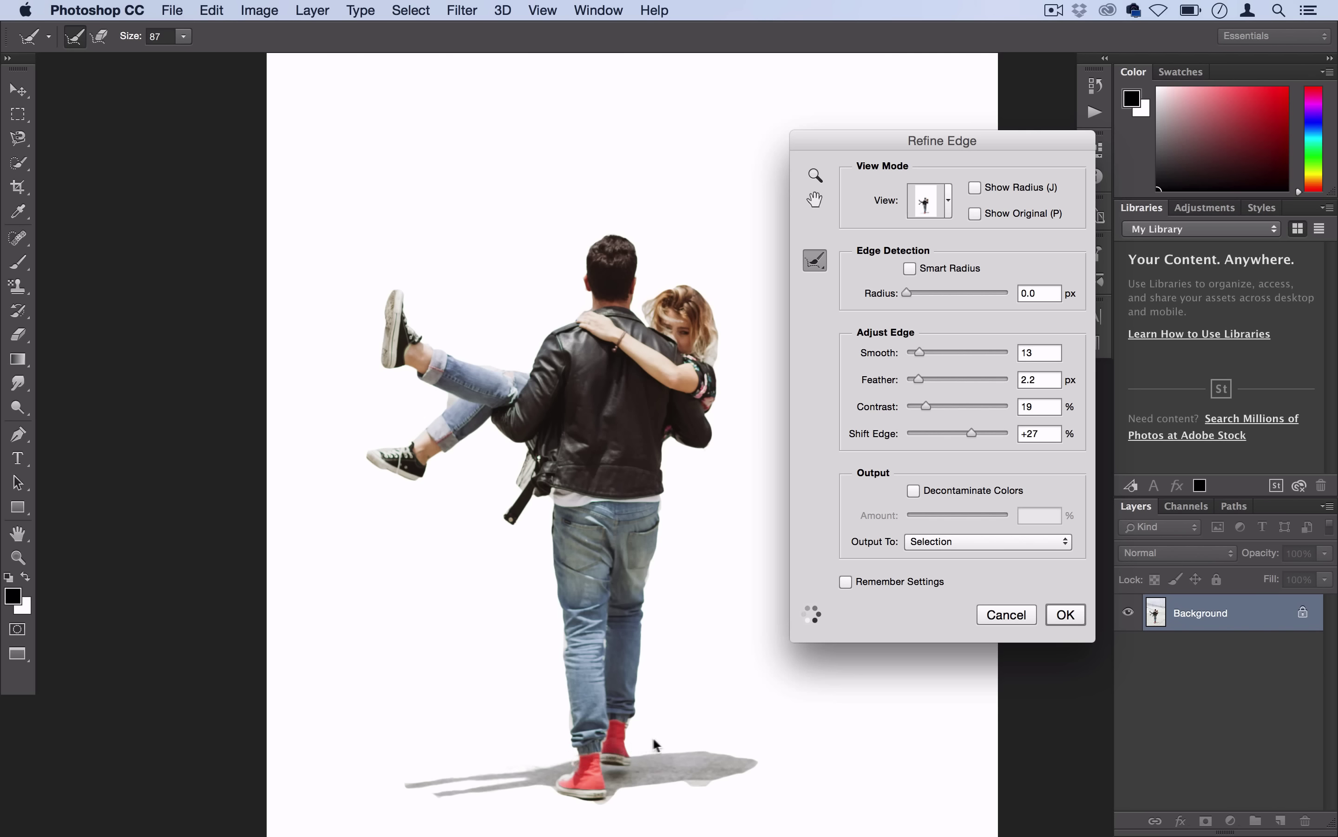
pyautogui.moveTo(691, 788); pyautogui.dragTo(689, 784)
pyautogui.click(1067, 614)
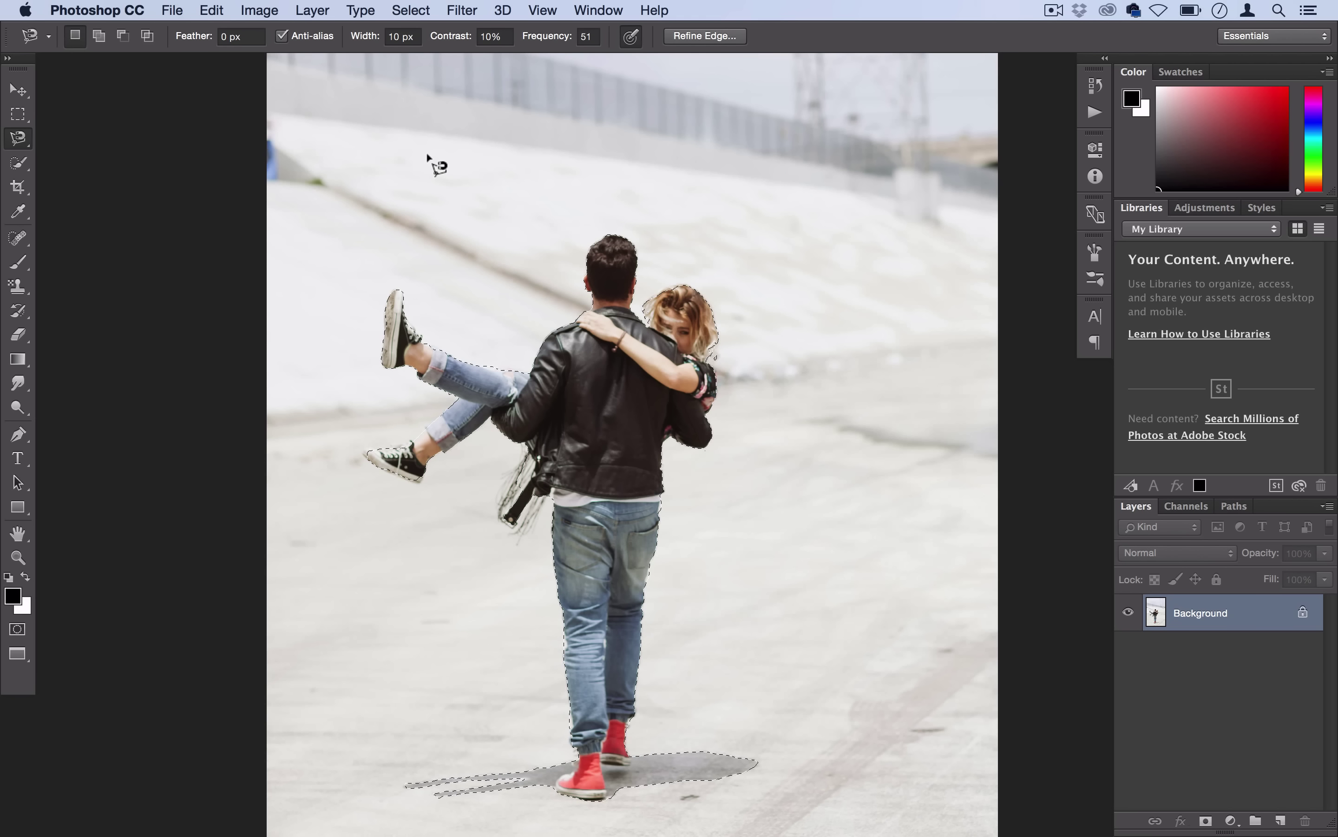
# Step: Add a Reveal Selection layer mask to Layer 0 and zoom out to the whole canvas
pyautogui.click(299, 10)
pyautogui.moveTo(380, 297)
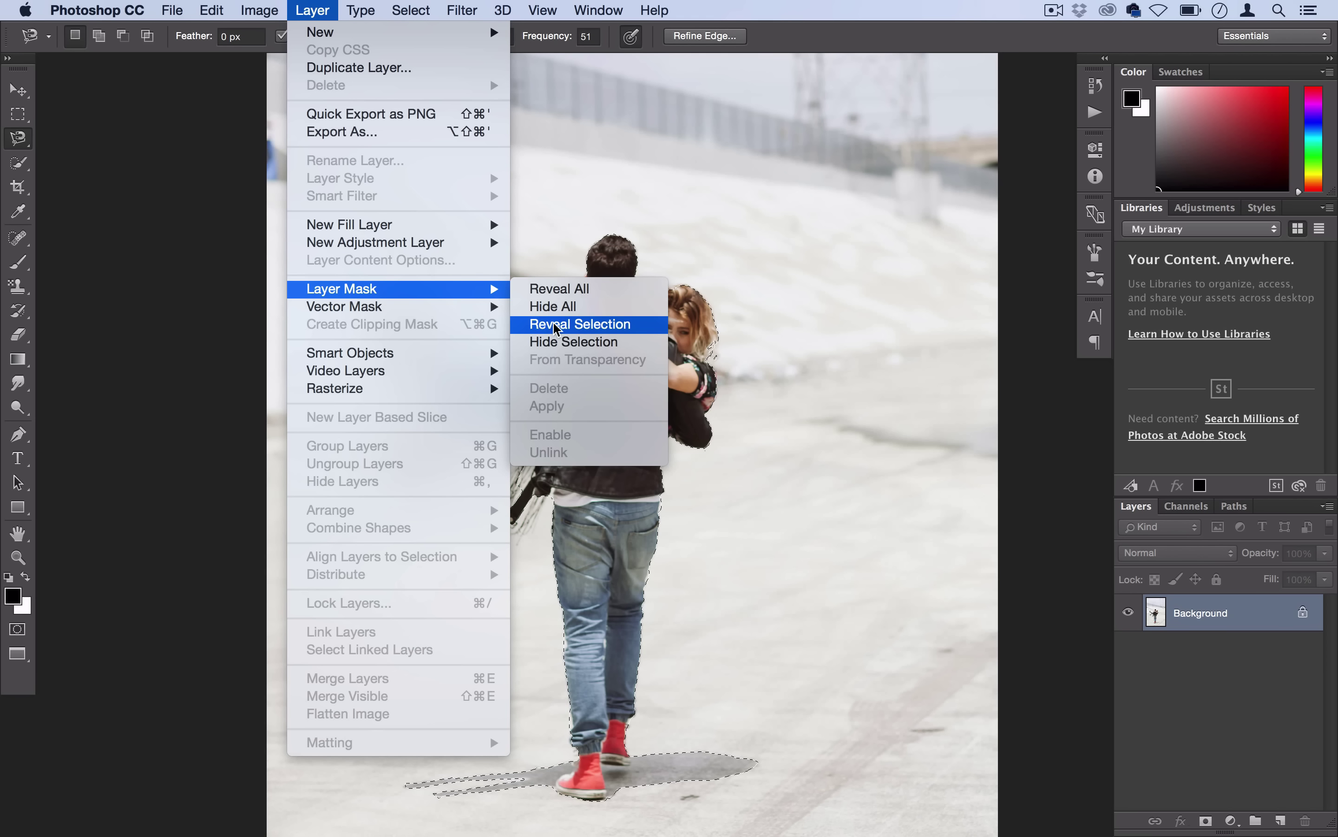
pyautogui.click(576, 325)
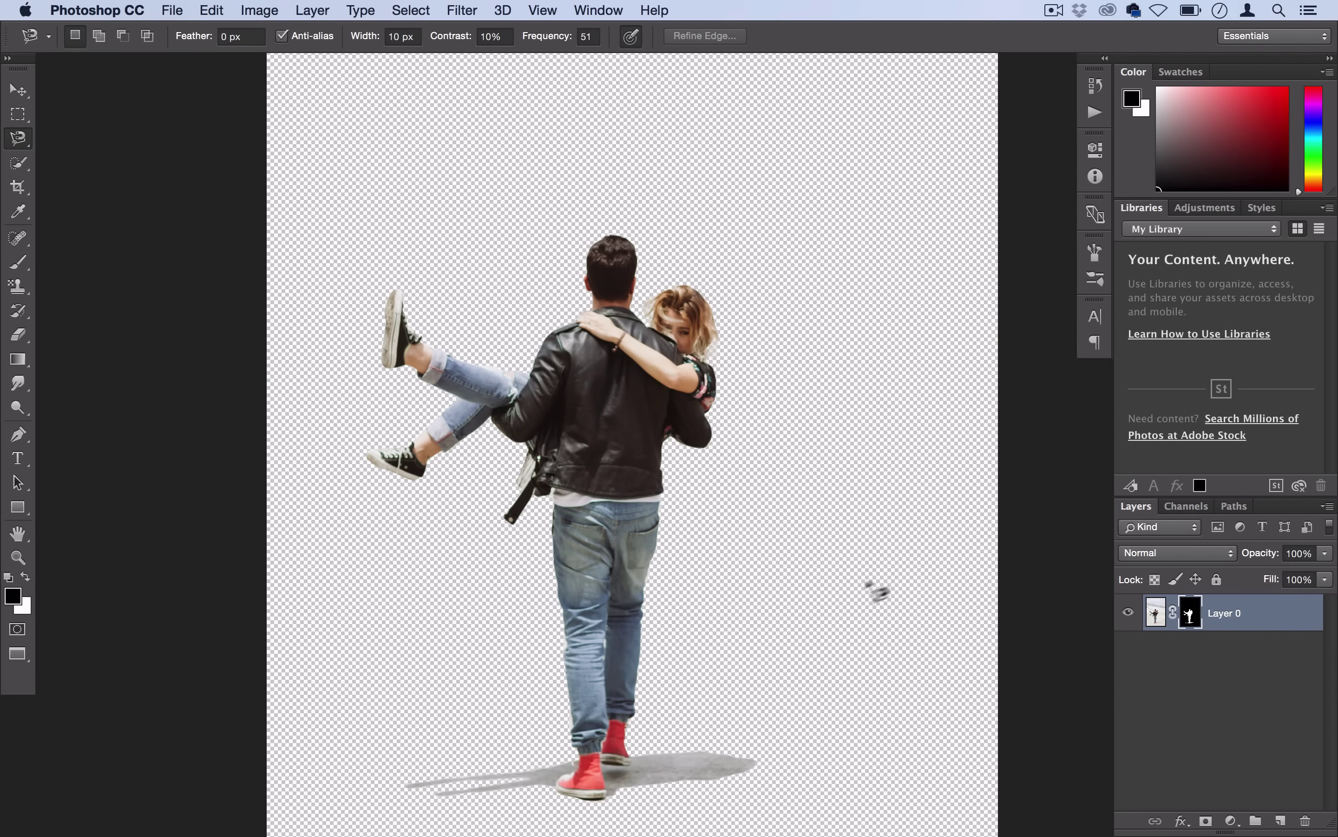
pyautogui.press('super+minus')
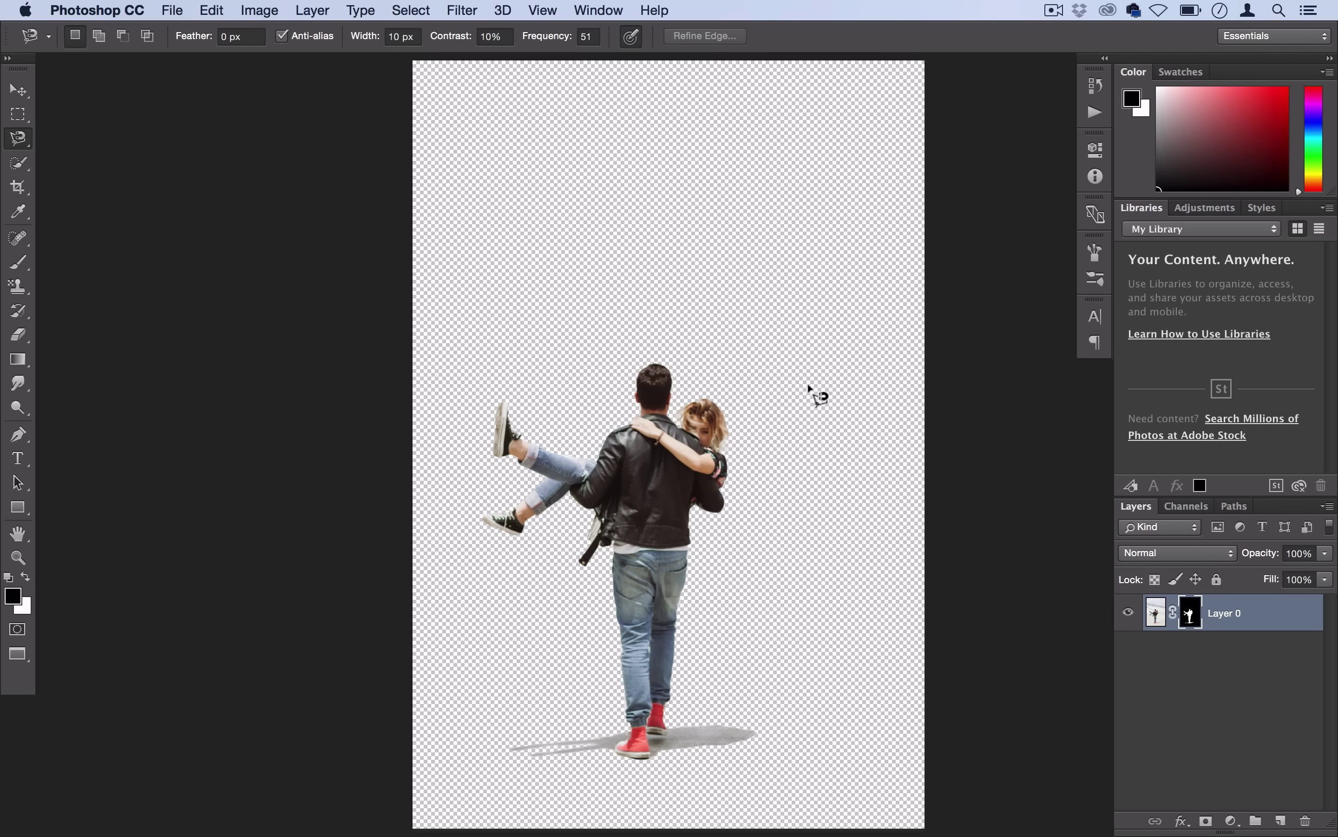
pyautogui.hscroll(2, 810, 387)
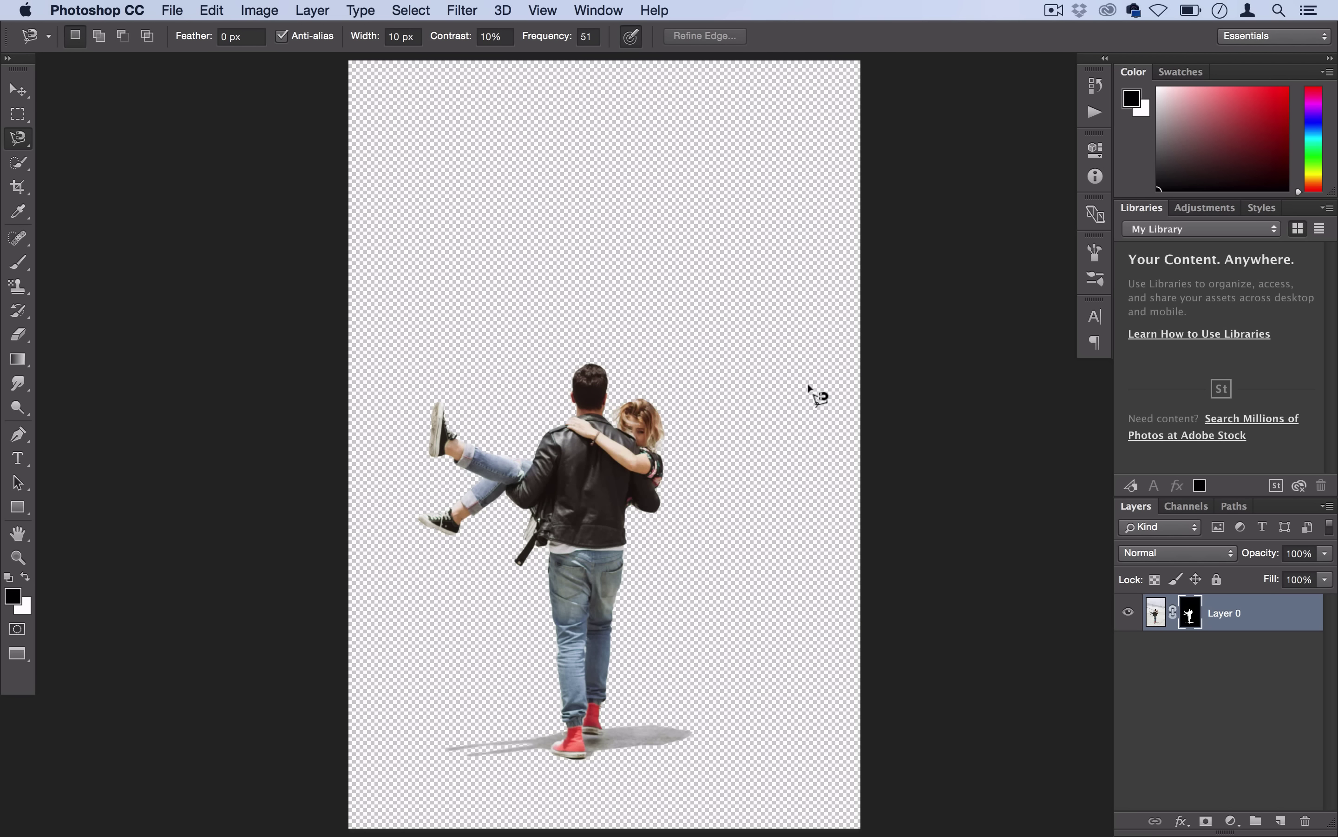
pyautogui.scroll(-2, 817, 396)
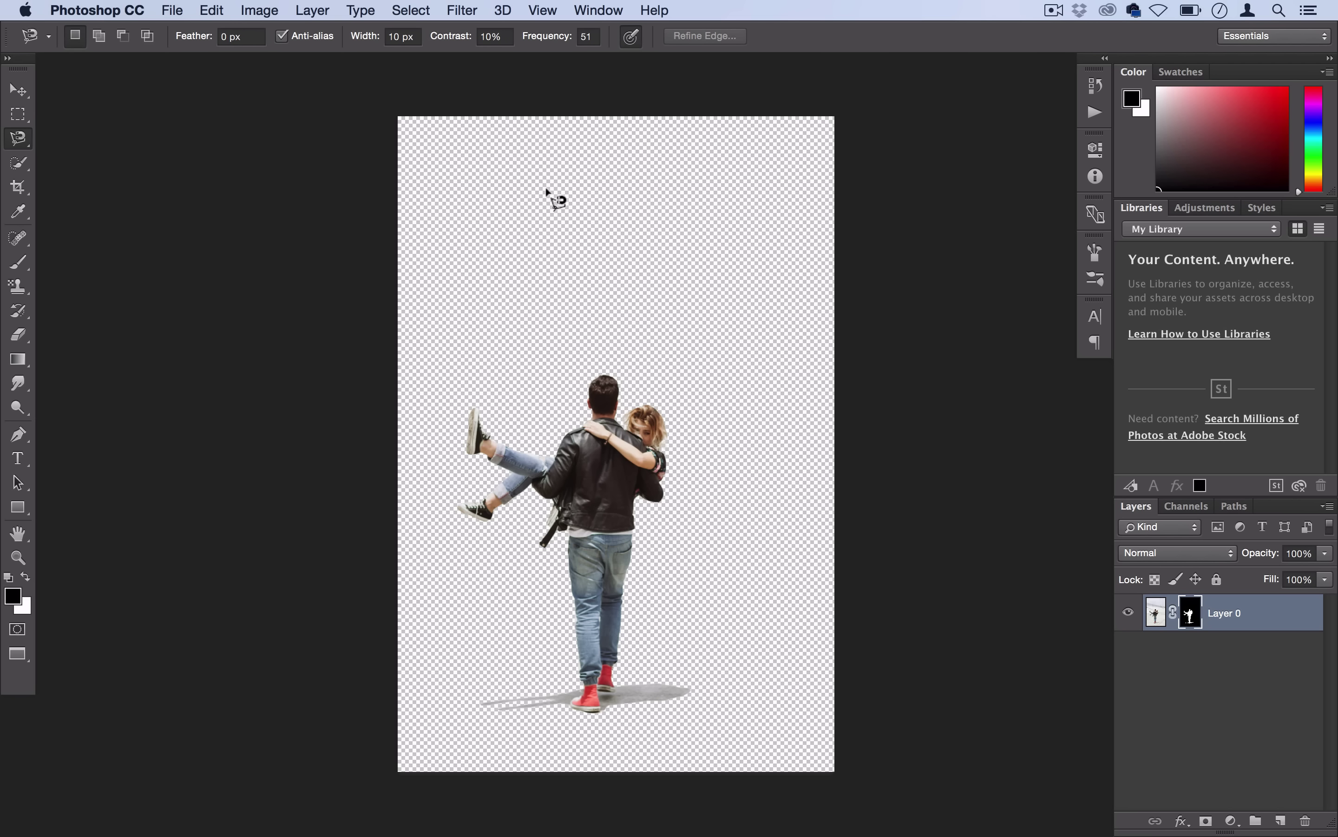
# Step: Move Layer 0 about 1.2 in right and 0.6 in down
pyautogui.click(20, 92)
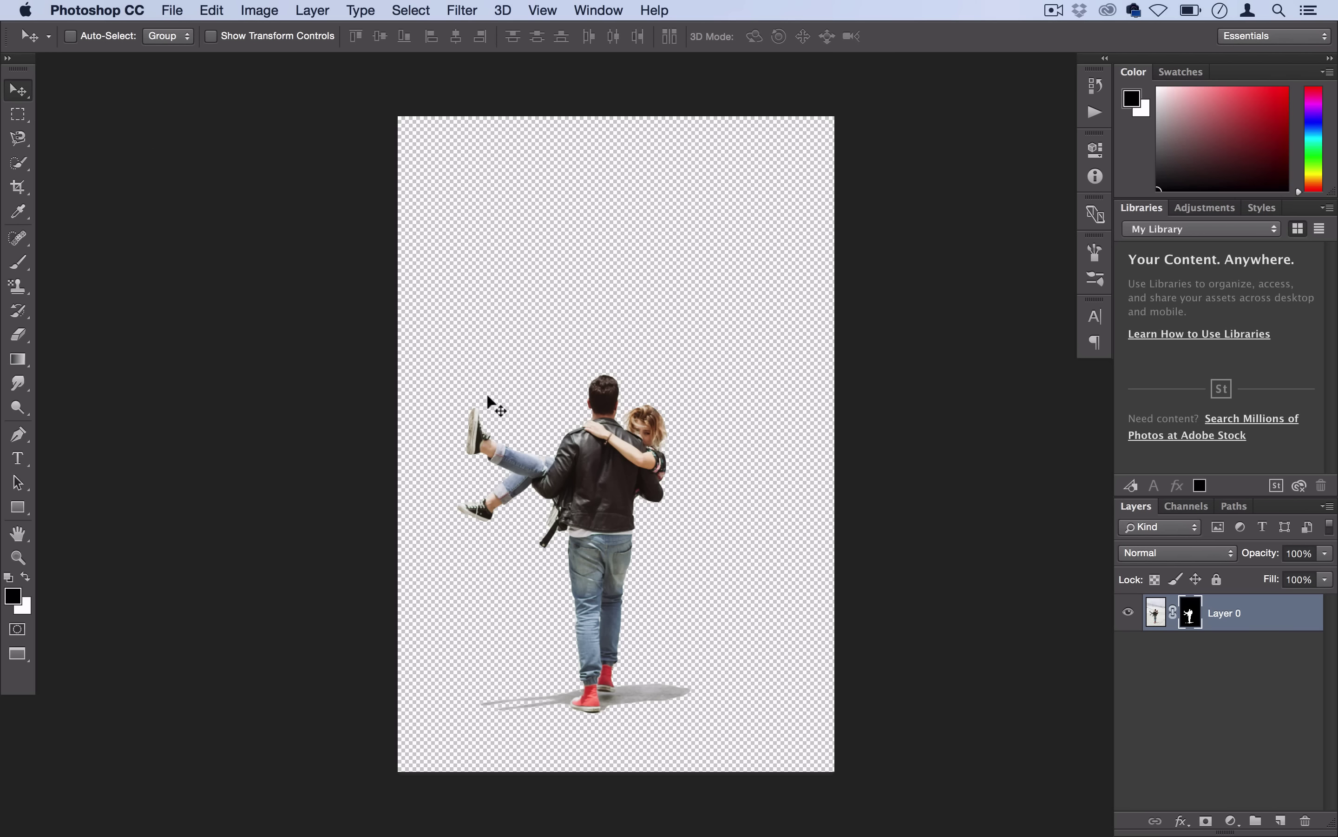
pyautogui.moveTo(617, 500); pyautogui.dragTo(663, 523)
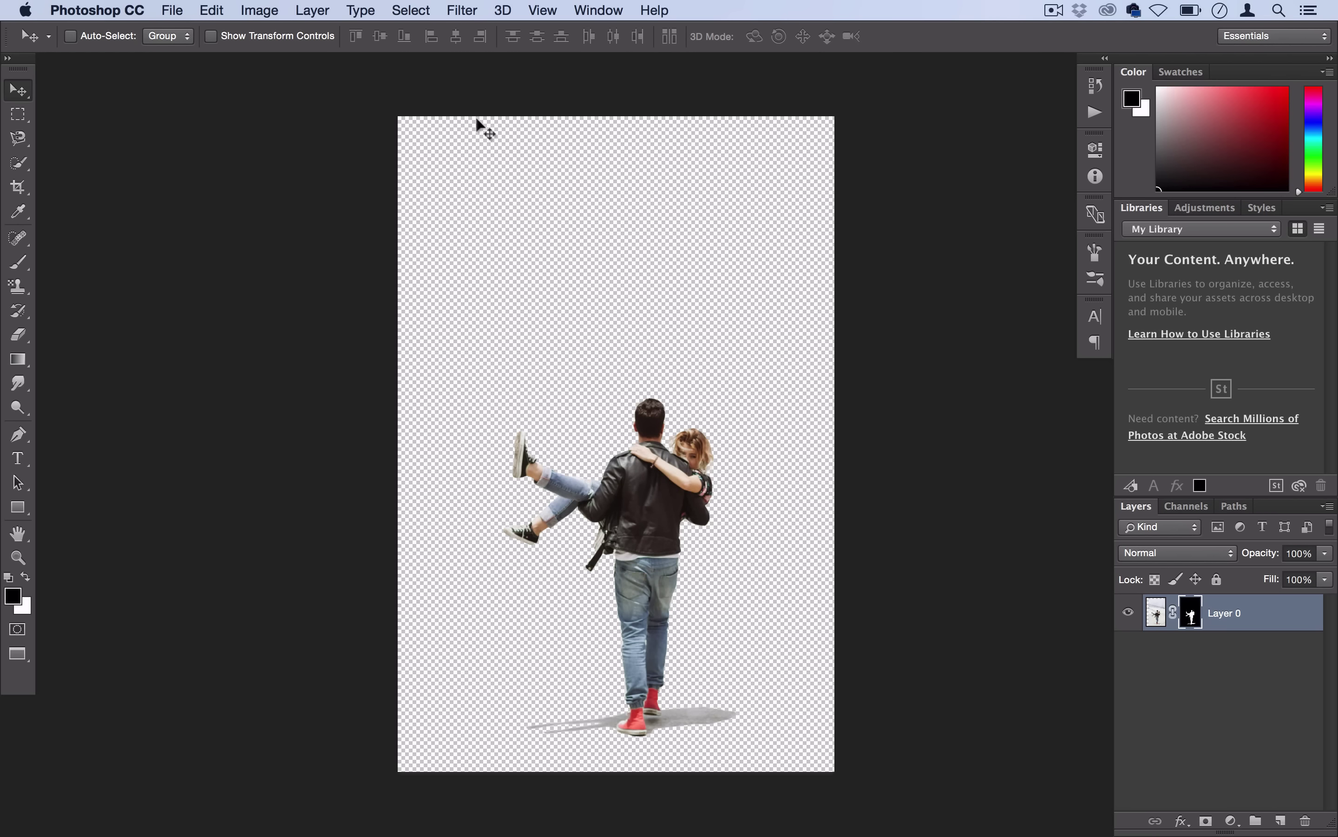
# Step: Add a new Solid Color fill layer, Color Fill 1
pyautogui.click(318, 6)
pyautogui.moveTo(476, 224)
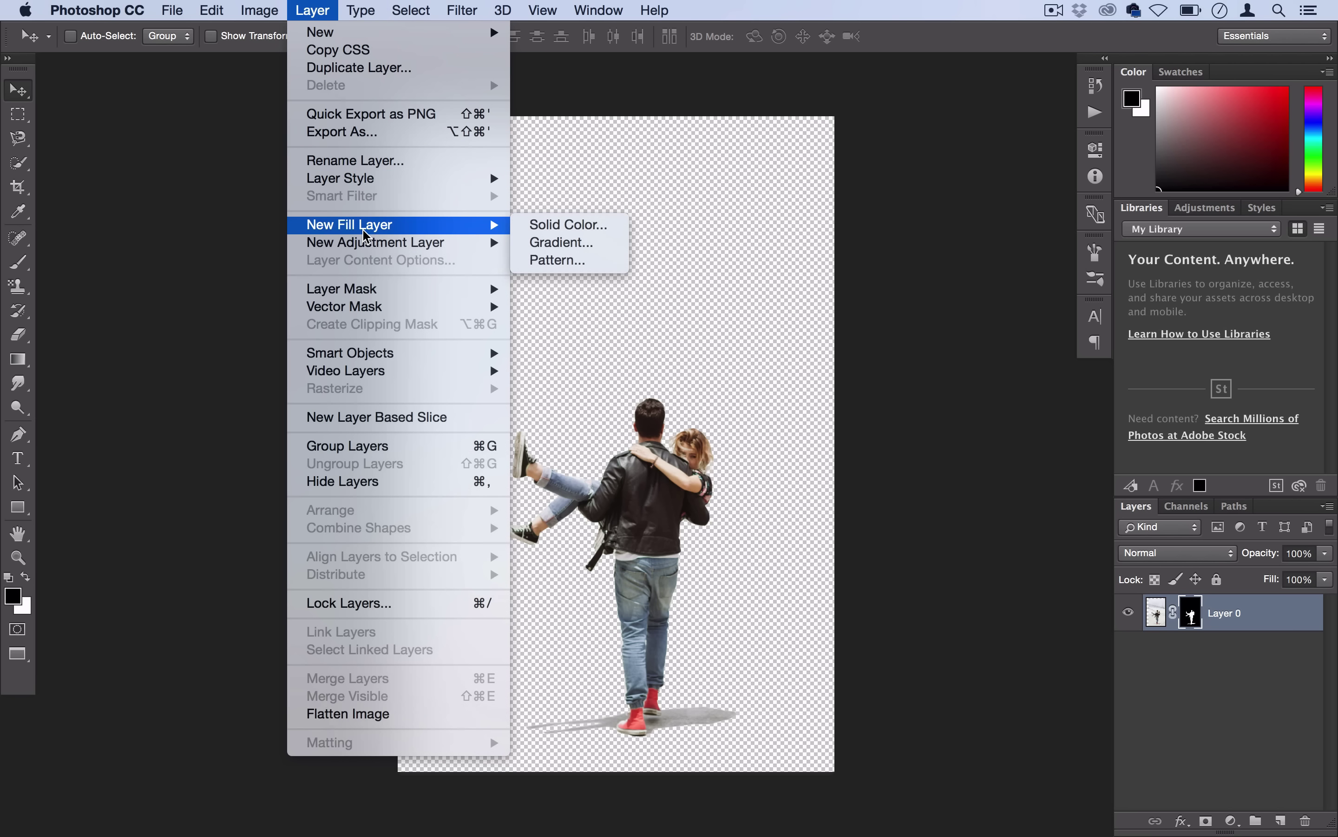
pyautogui.click(551, 227)
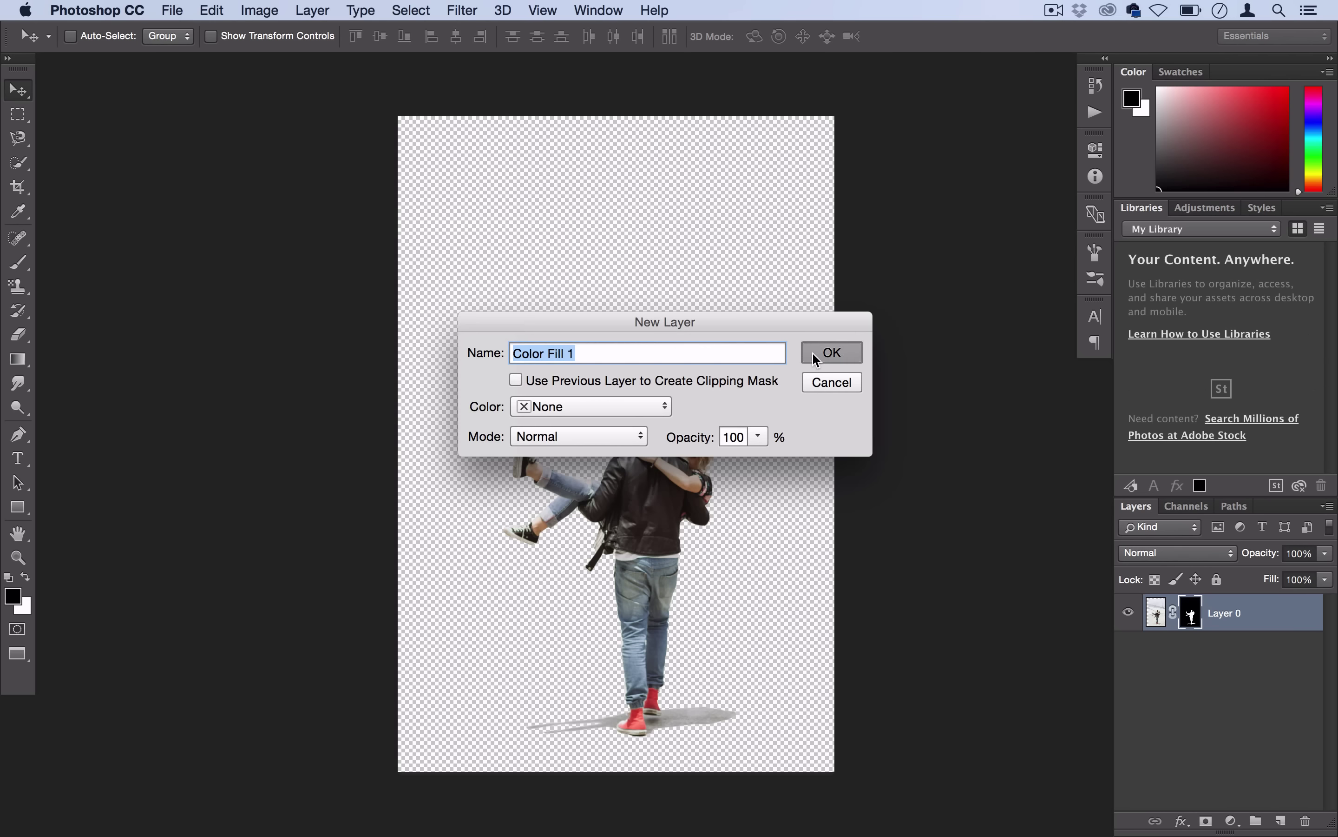
pyautogui.click(812, 354)
# Step: Pick the deep navy fill colour #201c4e in the Color Picker
pyautogui.click(771, 287)
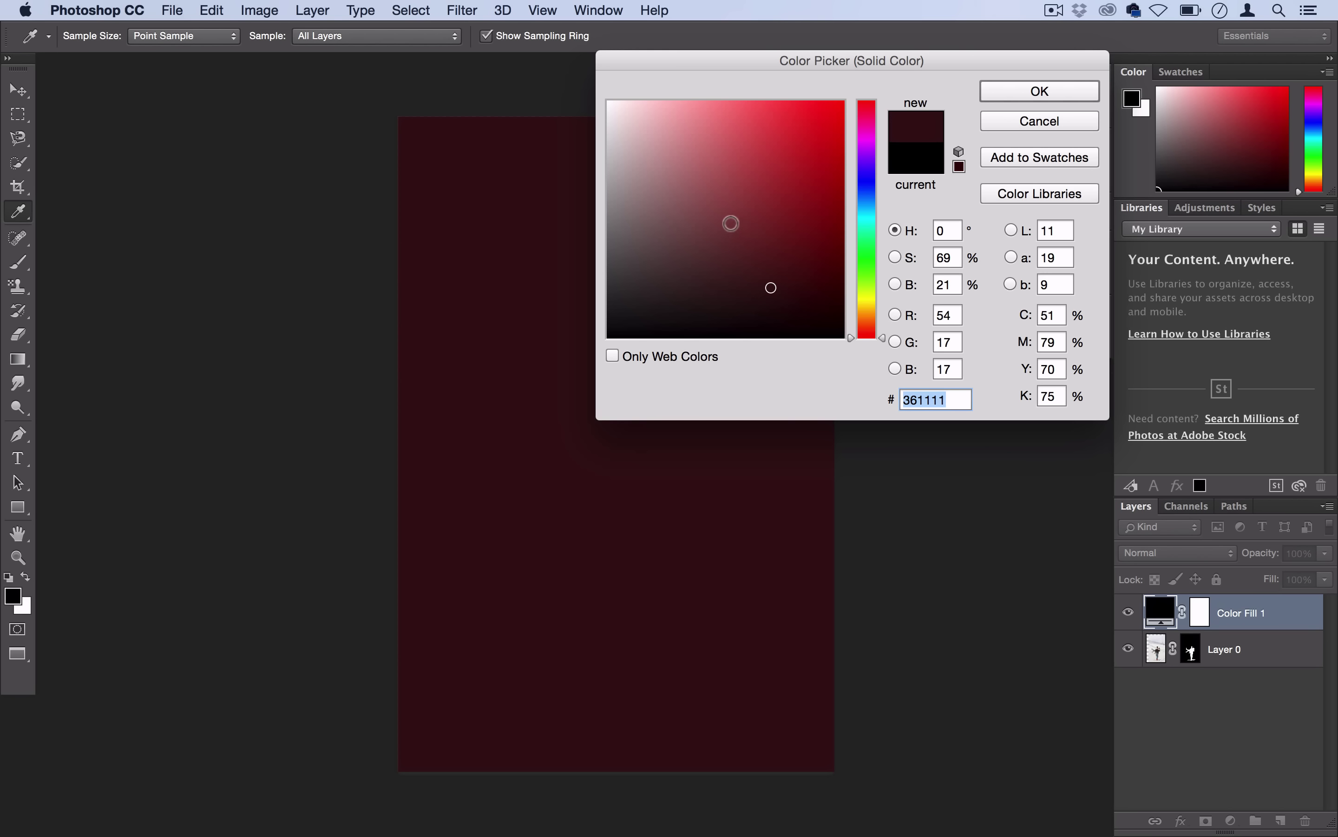
pyautogui.click(731, 223)
pyautogui.click(871, 124)
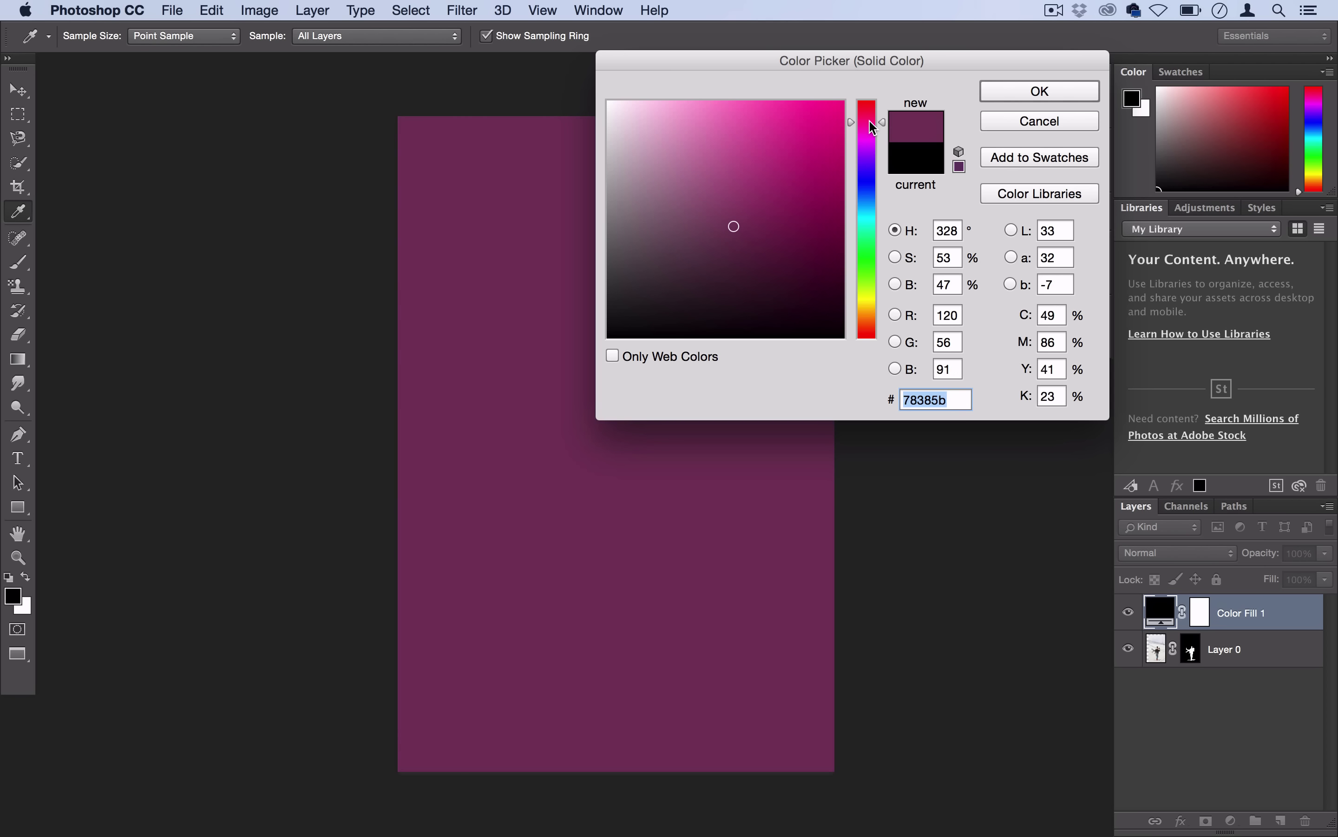
pyautogui.click(728, 206)
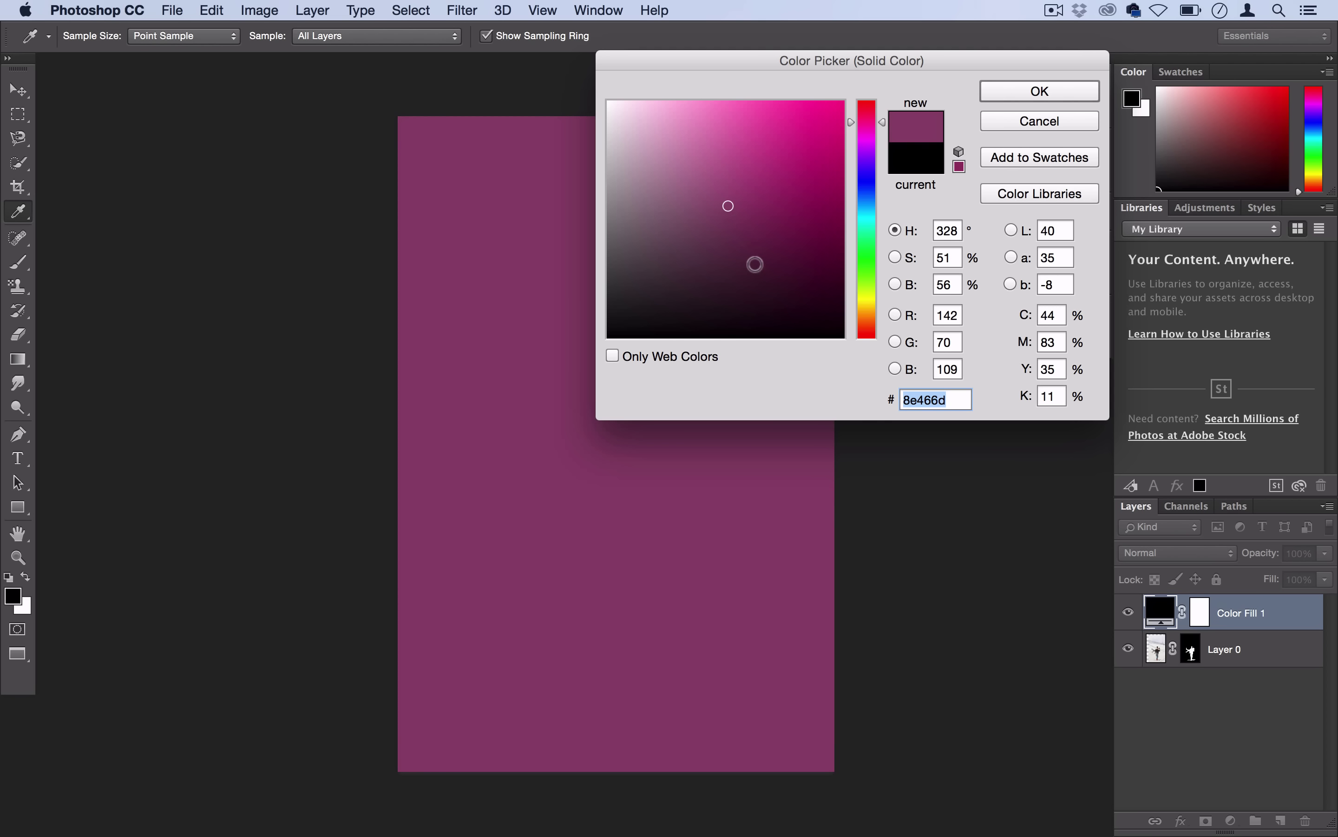
pyautogui.click(756, 265)
pyautogui.click(866, 159)
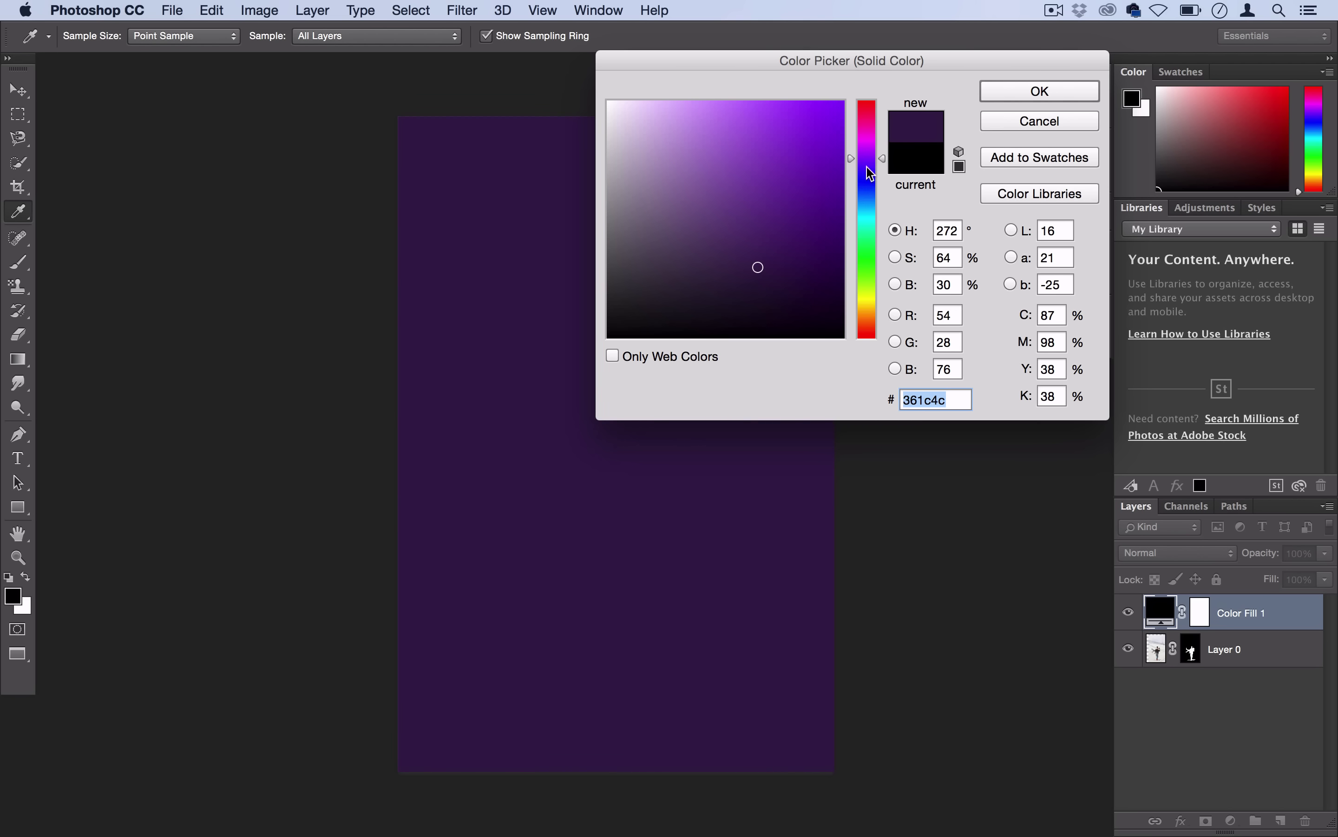
pyautogui.moveTo(866, 167); pyautogui.dragTo(867, 177)
pyautogui.click(729, 233)
pyautogui.click(749, 233)
pyautogui.click(750, 255)
pyautogui.click(758, 265)
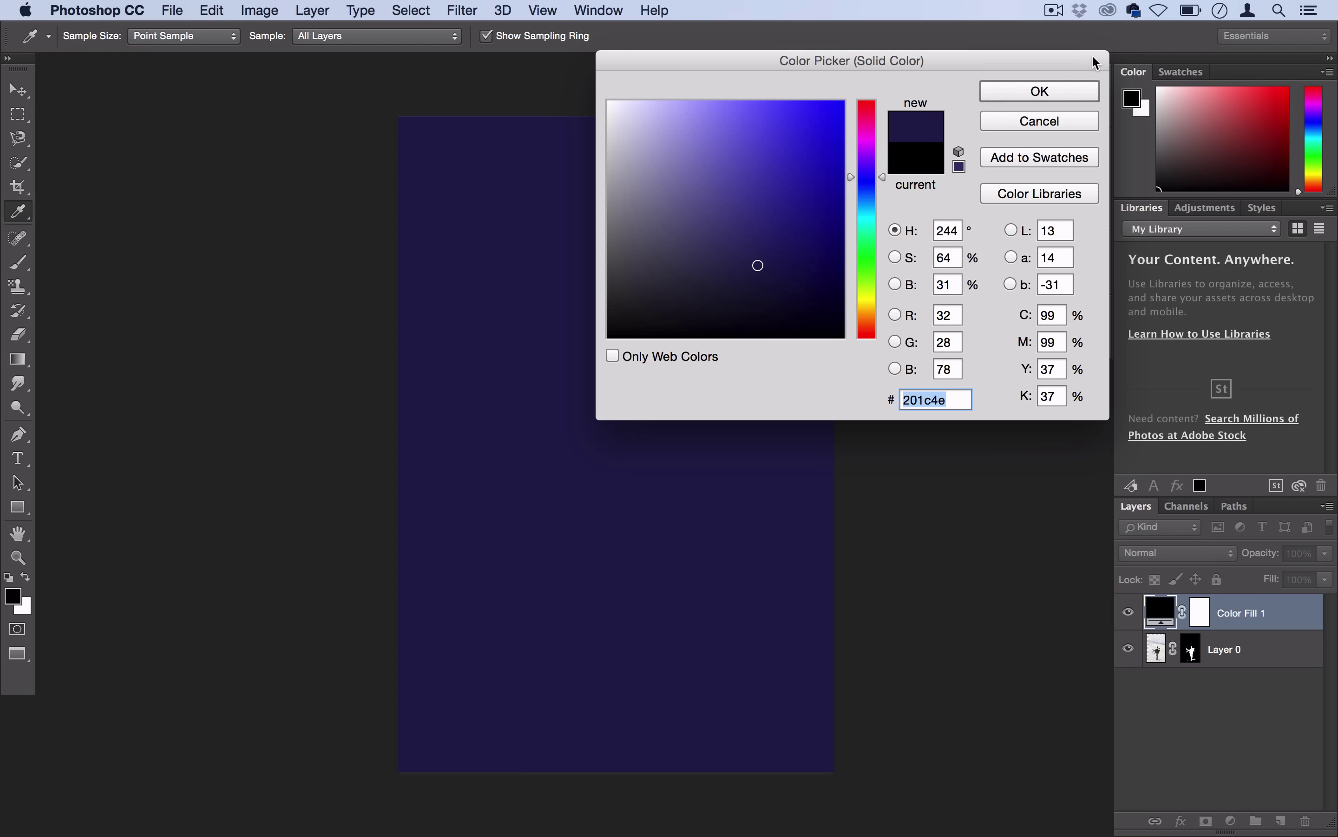
# Step: Confirm the navy fill, place Color Fill 1 beneath Layer 0, and reselect Layer 0
pyautogui.click(1050, 92)
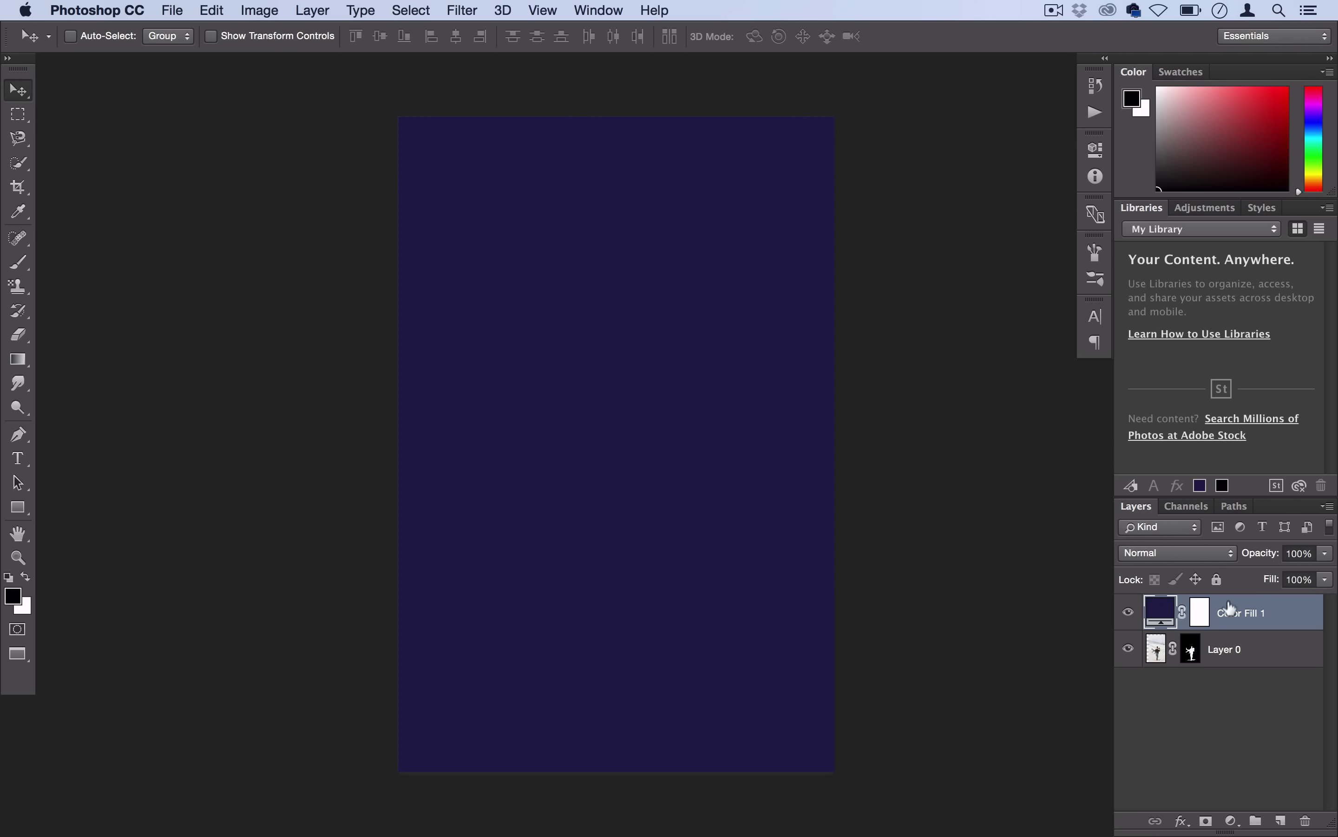
pyautogui.moveTo(1250, 605); pyautogui.dragTo(1248, 670)
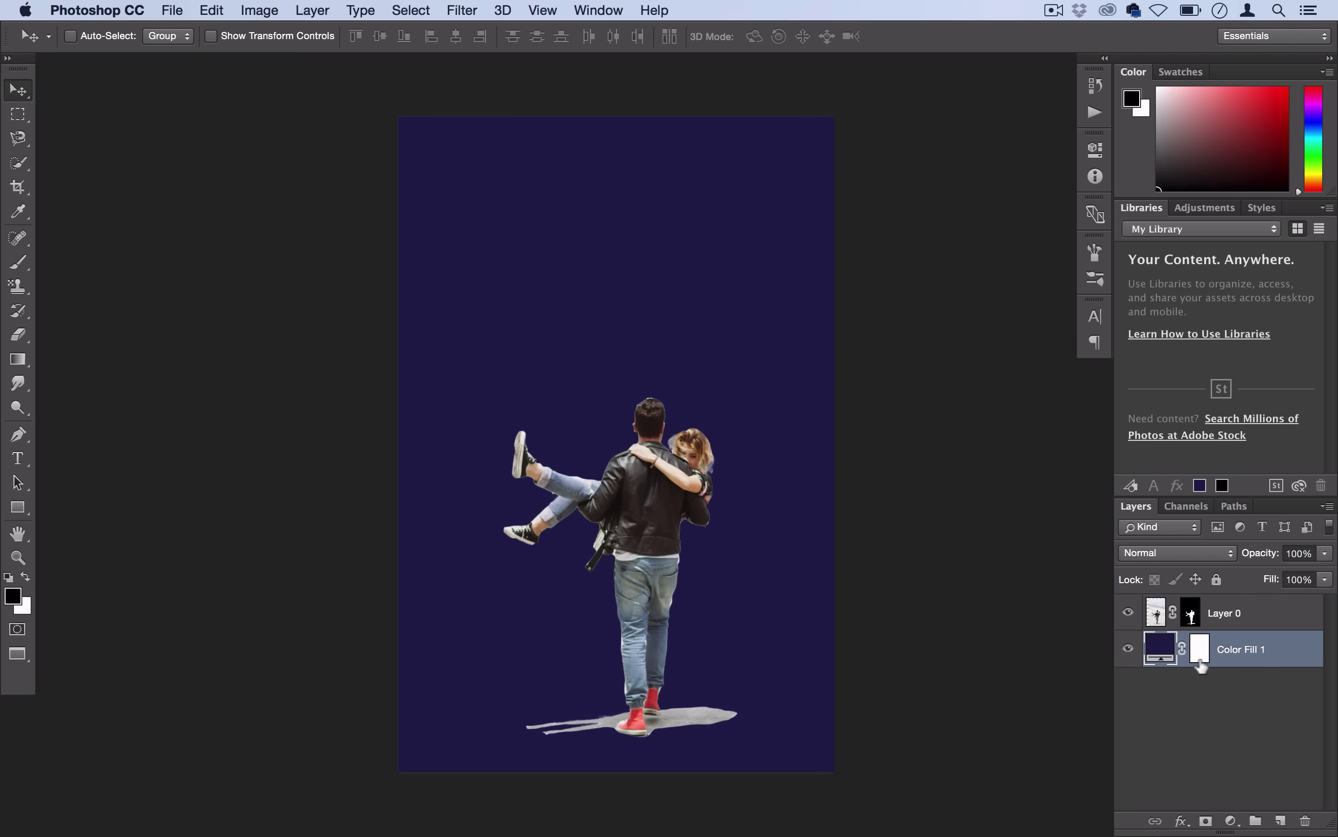
pyautogui.click(1248, 612)
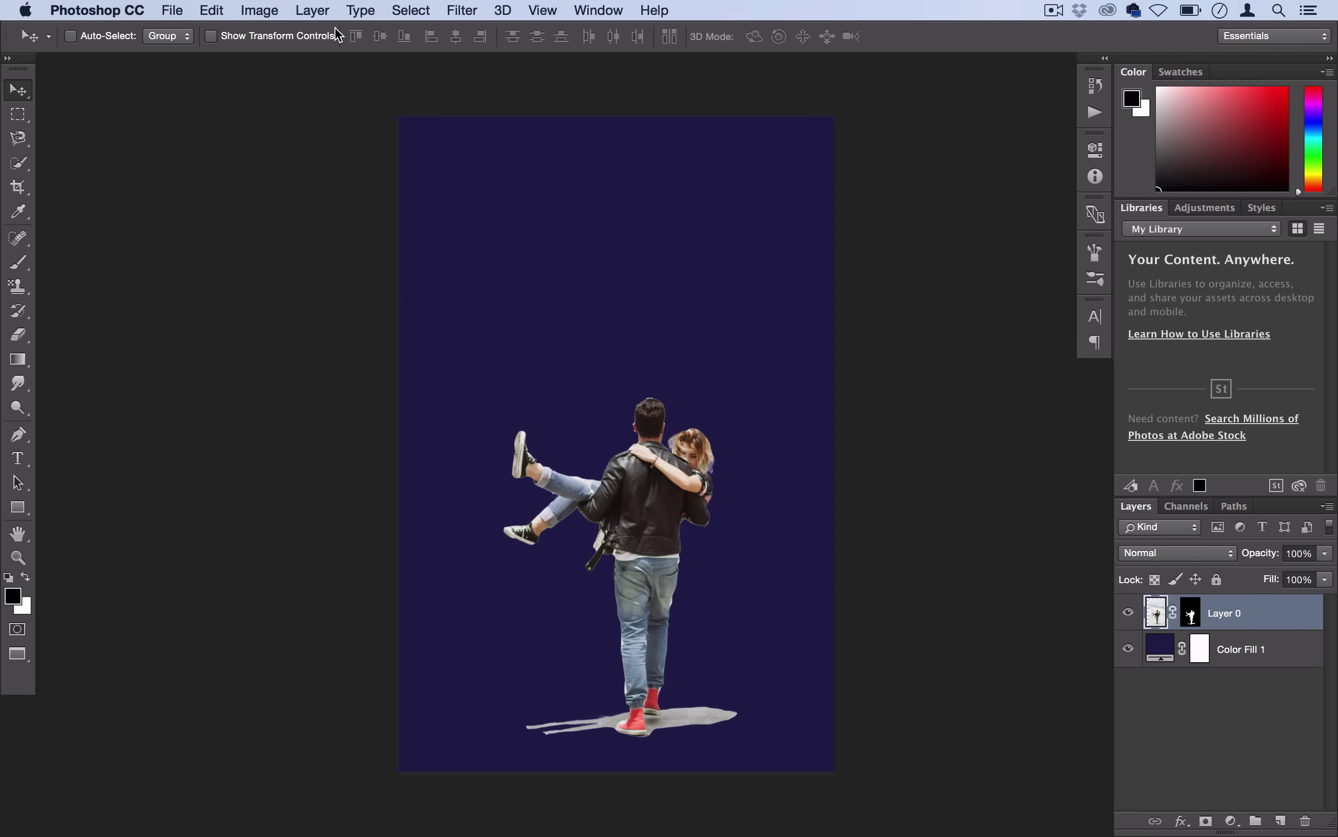
pyautogui.click(312, 10)
pyautogui.moveTo(402, 252)
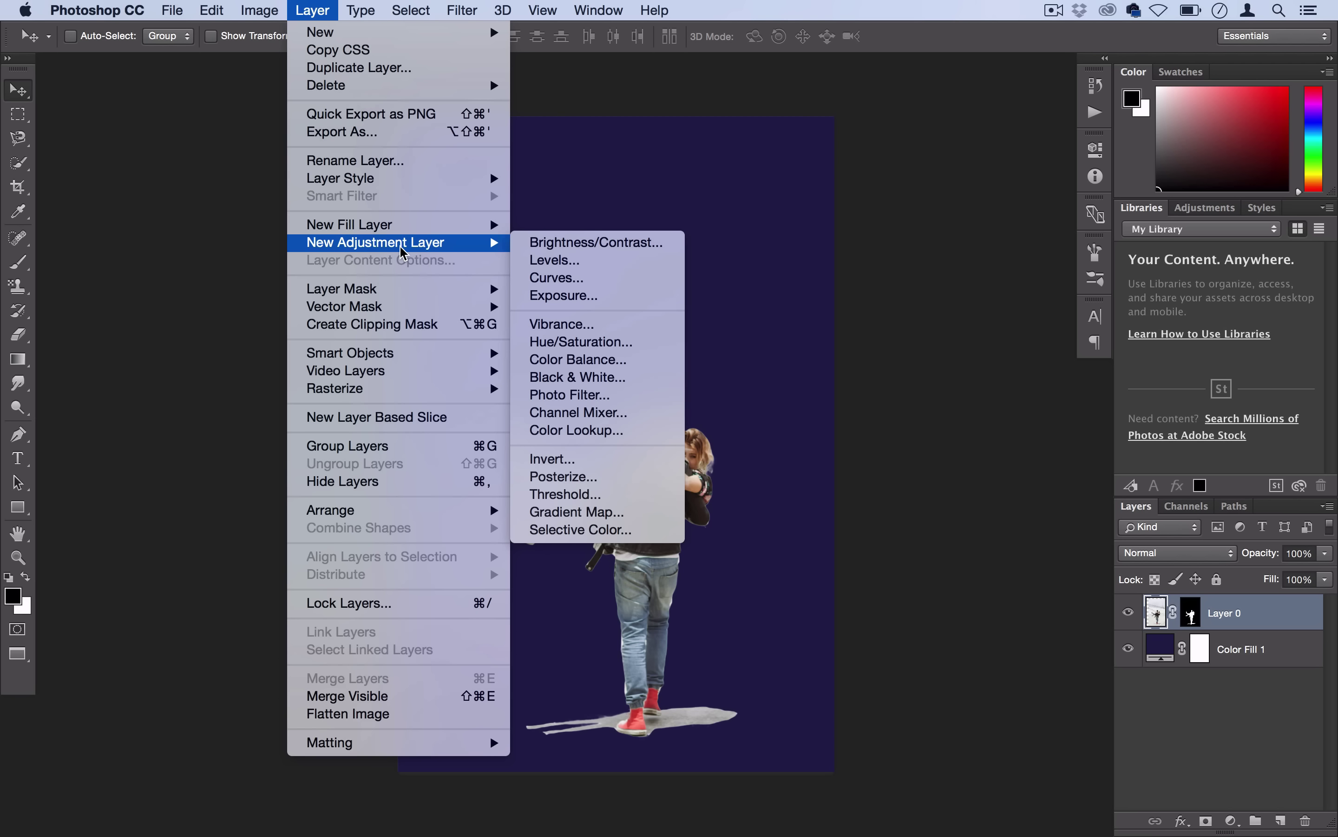
# Step: Add a Gradient Map using the Violet, Orange preset and open it in the Gradient Editor
pyautogui.click(654, 515)
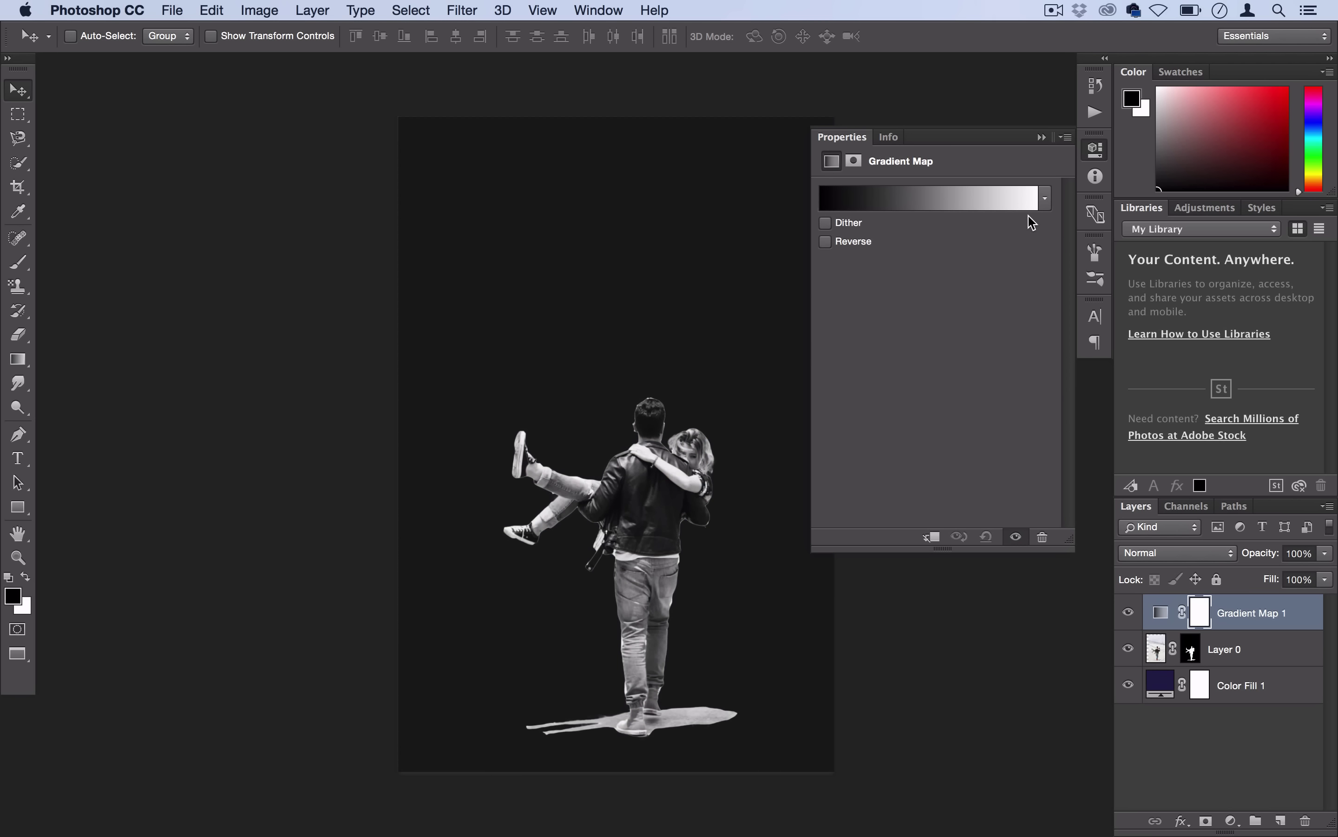
pyautogui.click(1045, 200)
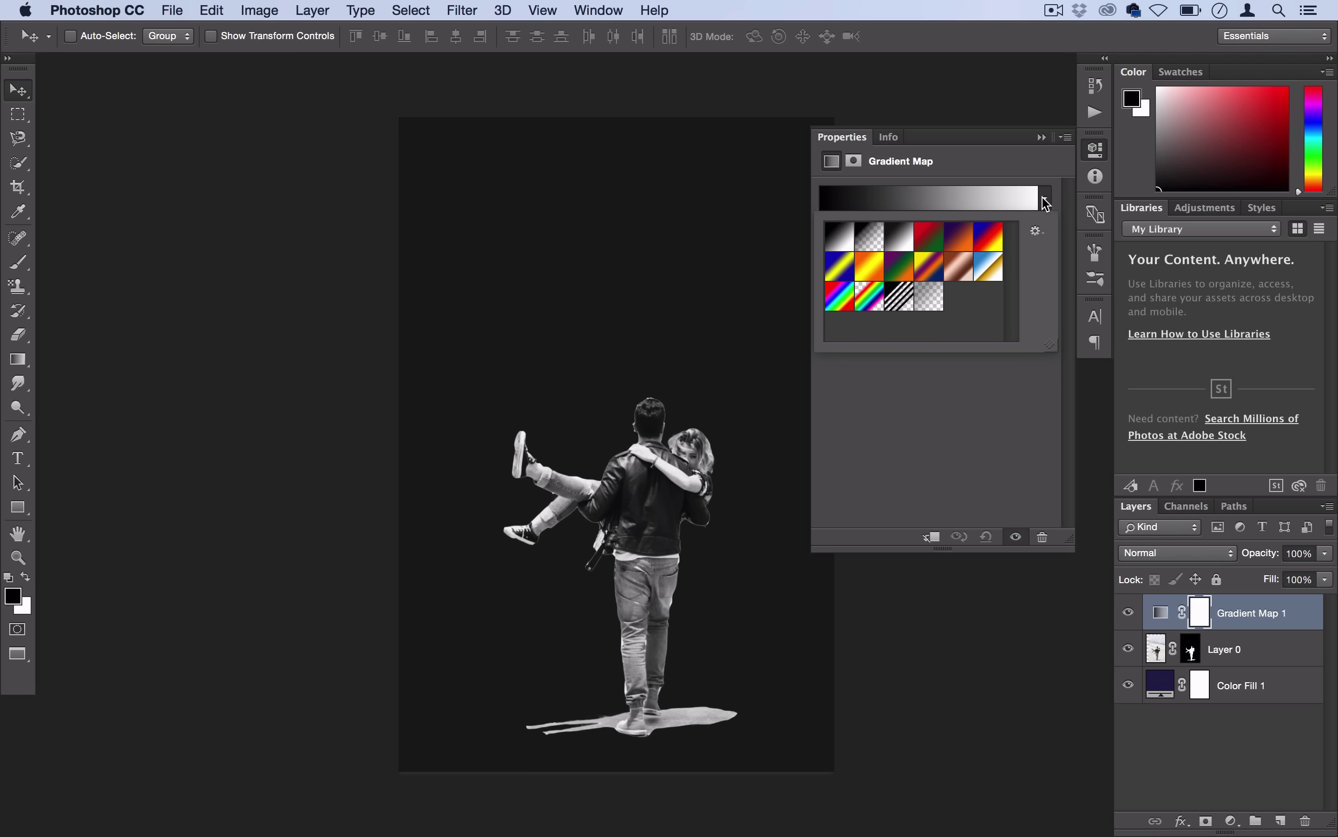
pyautogui.click(929, 237)
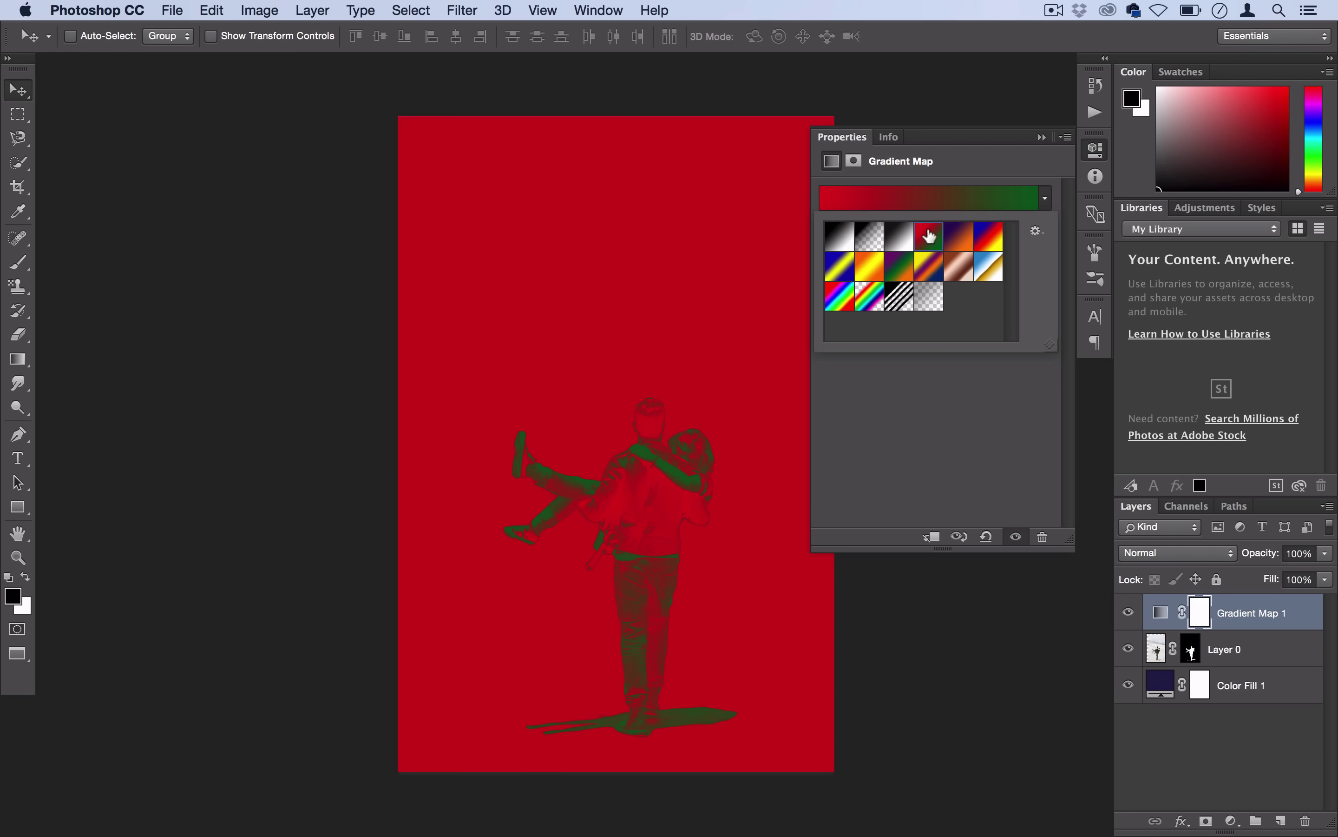
pyautogui.click(957, 237)
pyautogui.click(1048, 201)
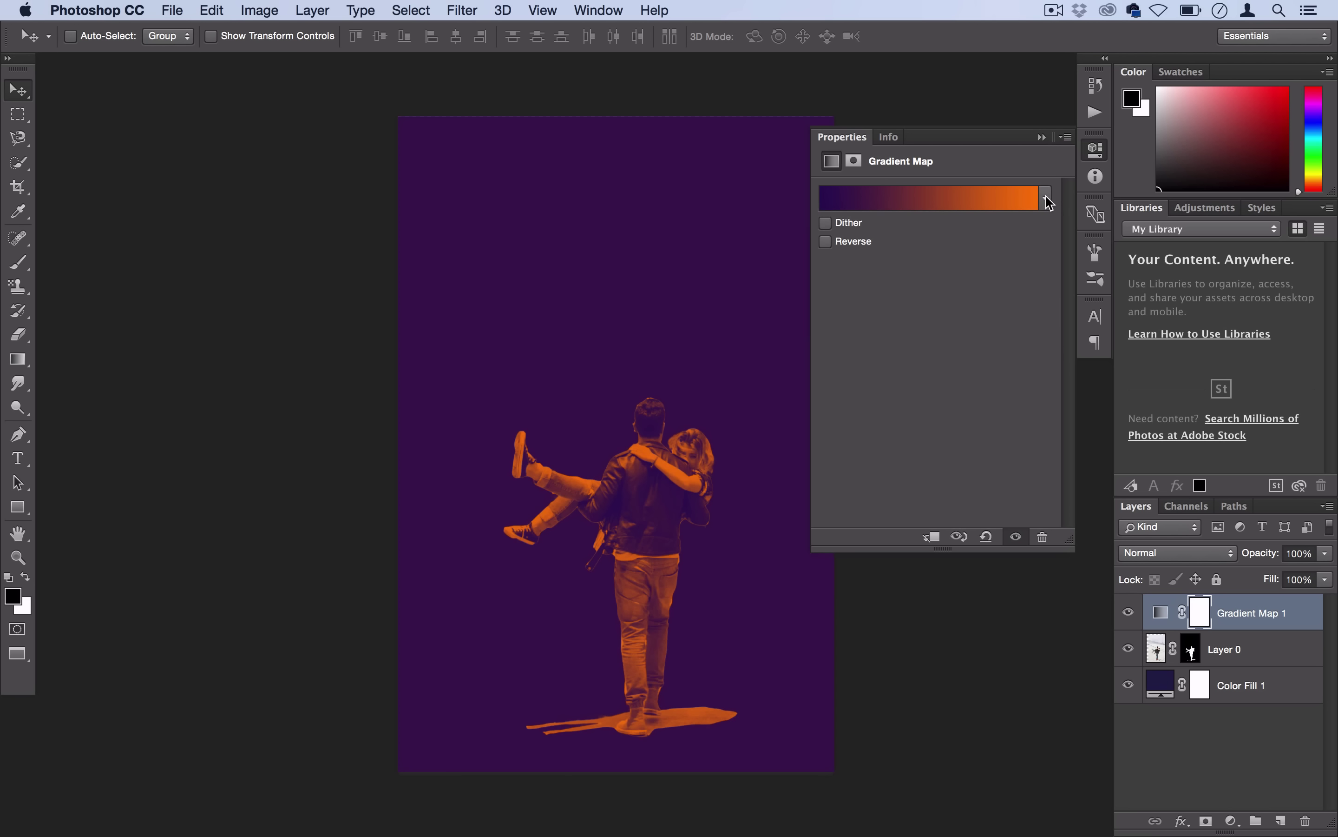
pyautogui.click(954, 199)
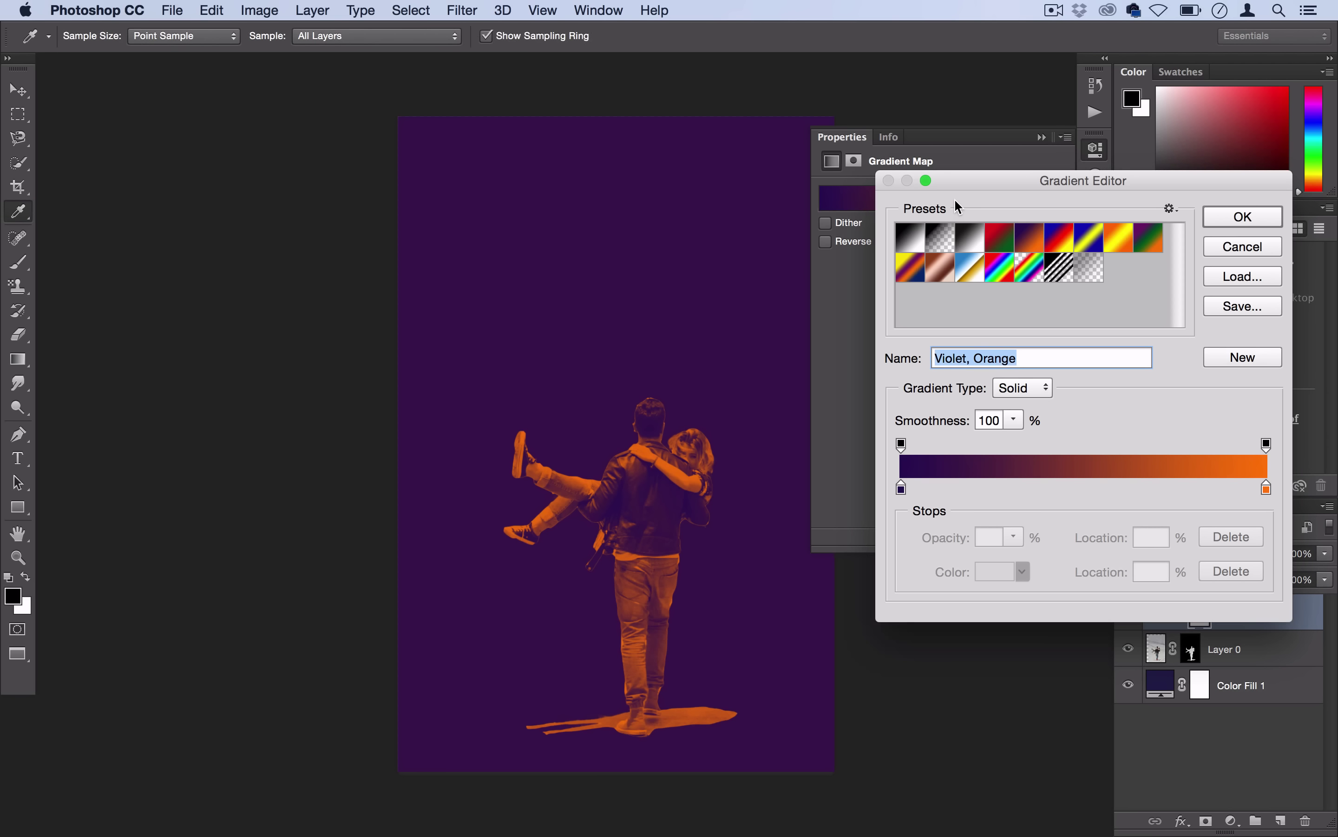
# Step: Change the gradient's right colour stop from orange to crimson red
pyautogui.doubleClick(1267, 488)
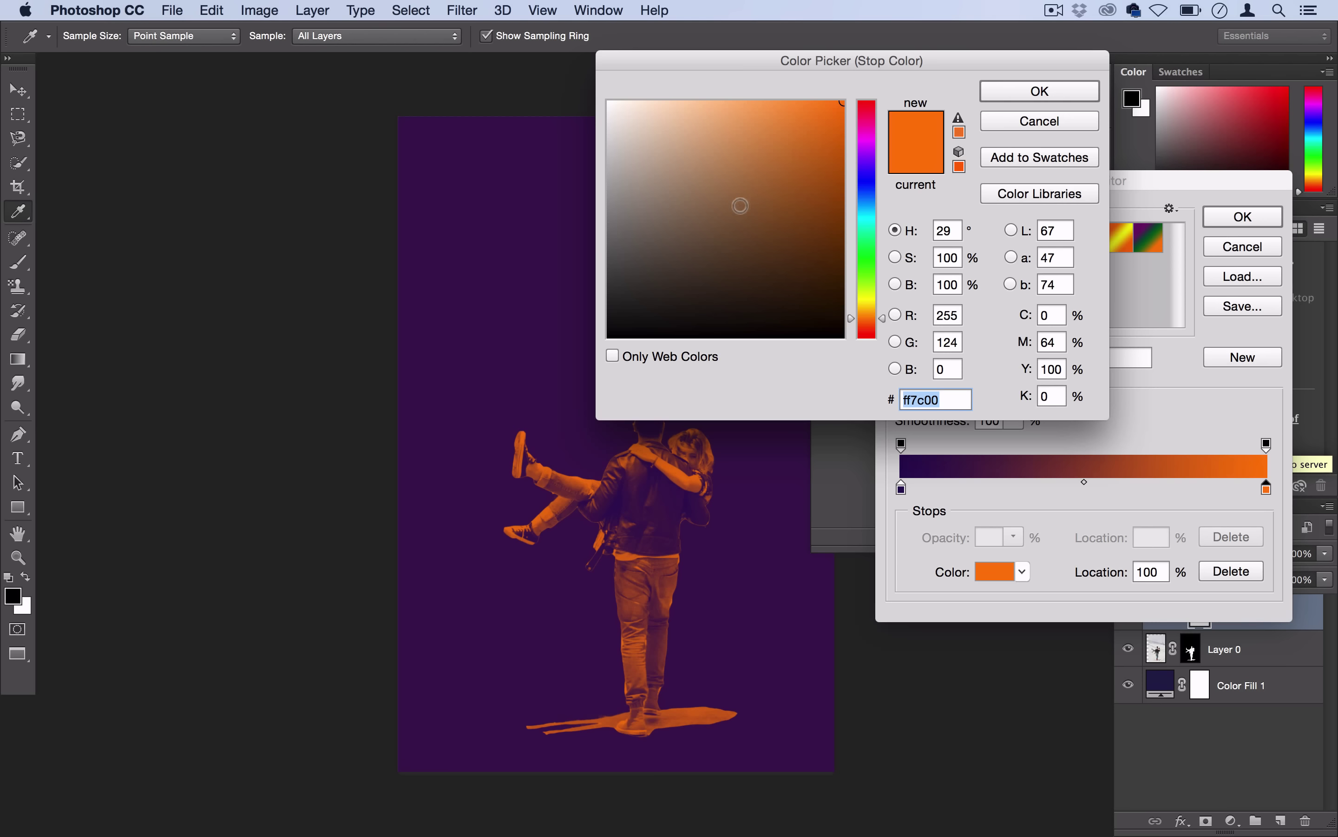
pyautogui.click(737, 206)
pyautogui.click(871, 188)
pyautogui.moveTo(826, 165); pyautogui.dragTo(824, 106)
pyautogui.click(765, 101)
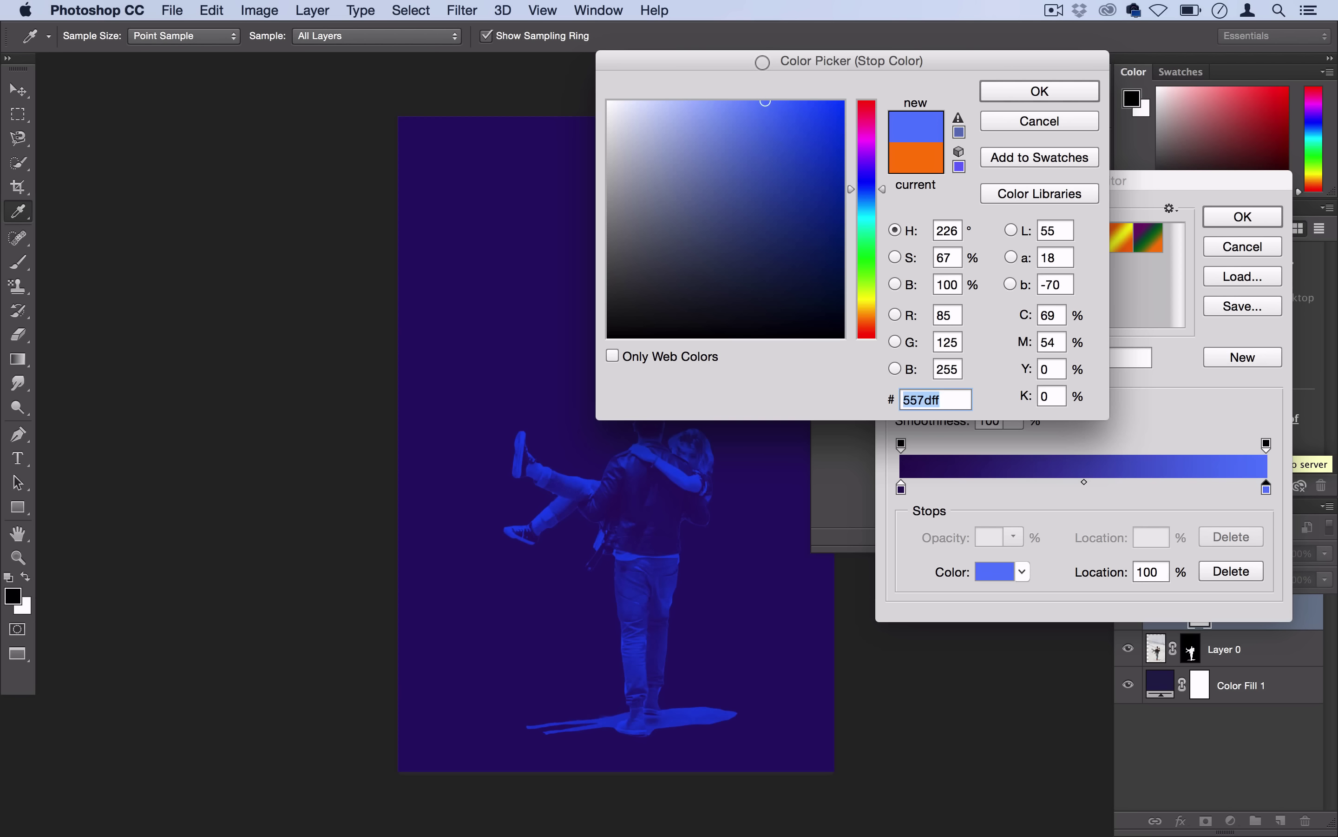
pyautogui.click(871, 126)
pyautogui.moveTo(871, 130); pyautogui.dragTo(870, 110)
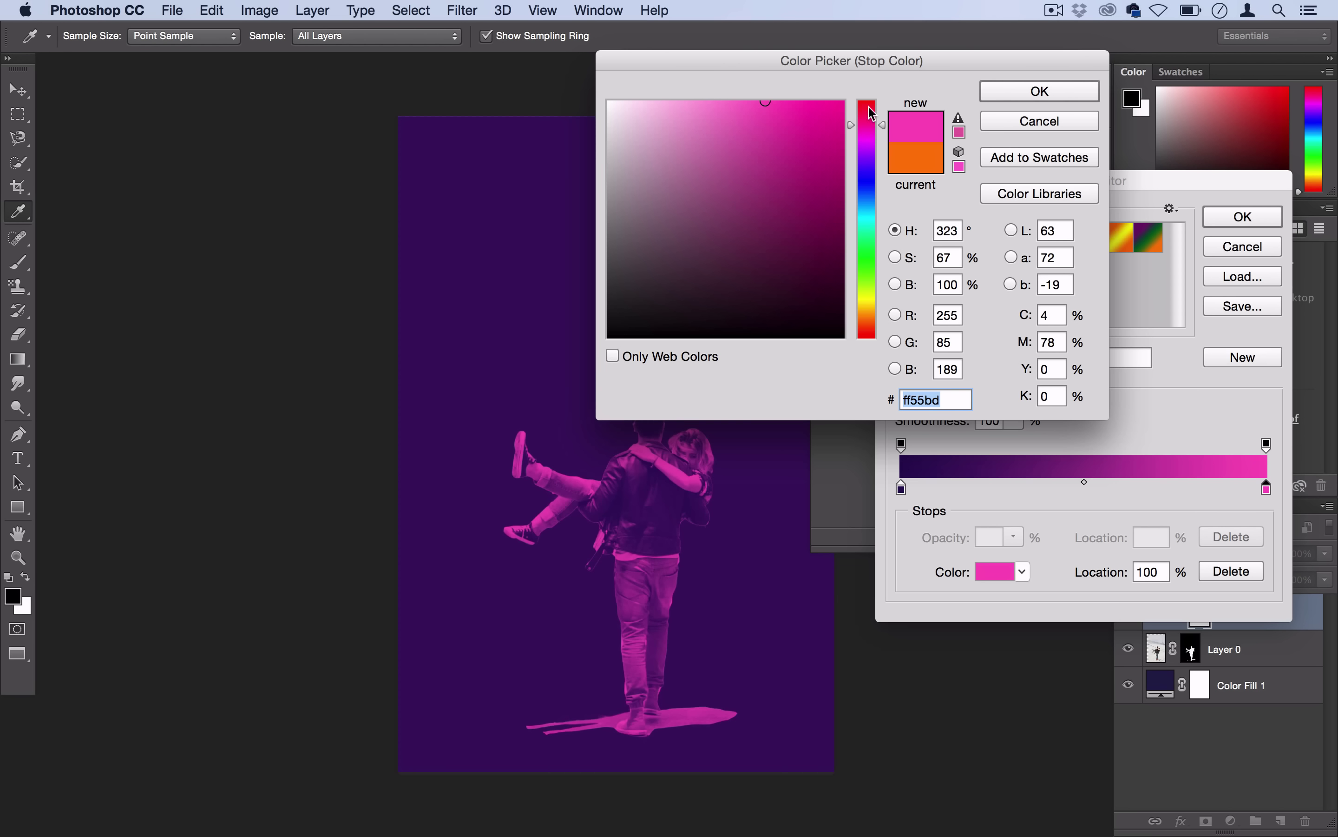
pyautogui.click(1039, 90)
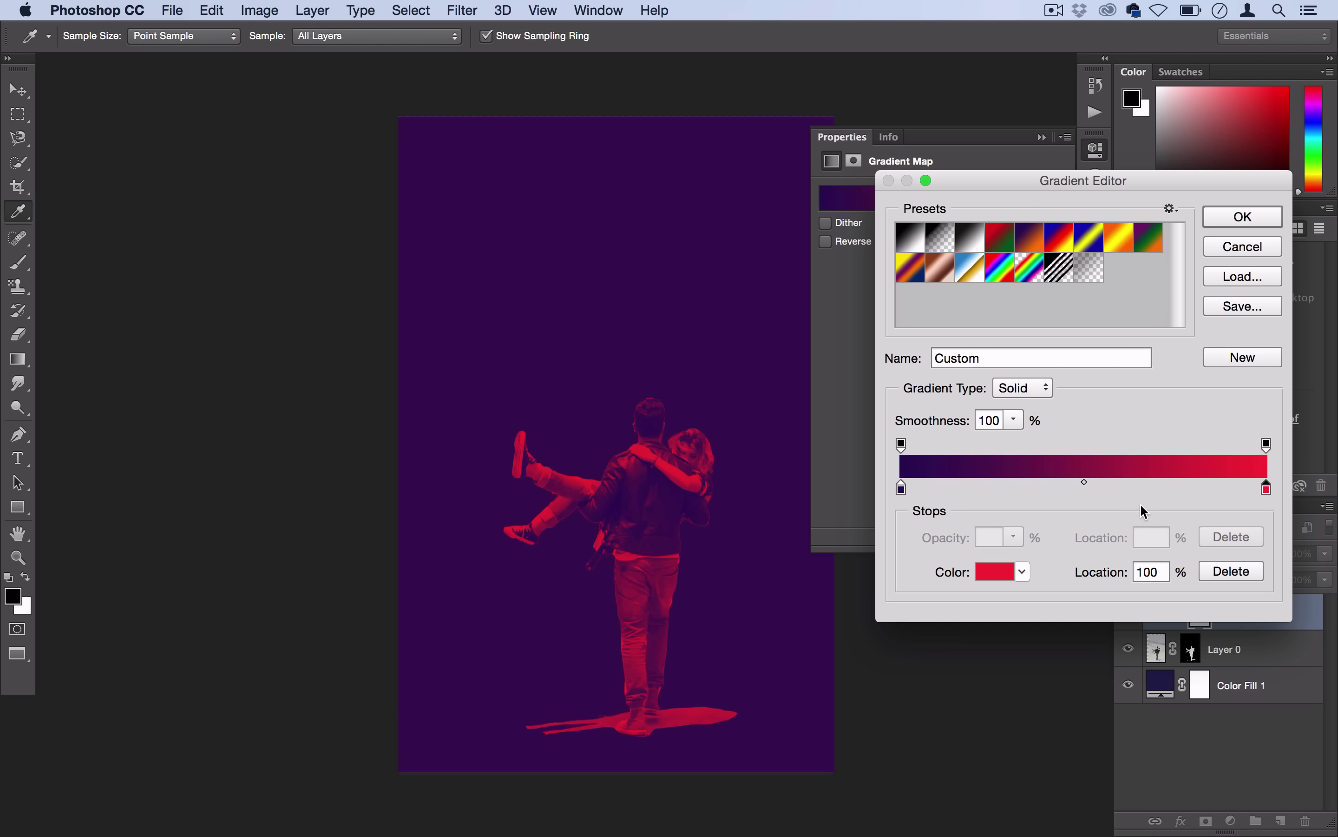
# Step: Move the gradient midpoint to 40% and apply the violet-to-crimson gradient
pyautogui.click(1084, 483)
pyautogui.moveTo(1083, 480); pyautogui.dragTo(1047, 482)
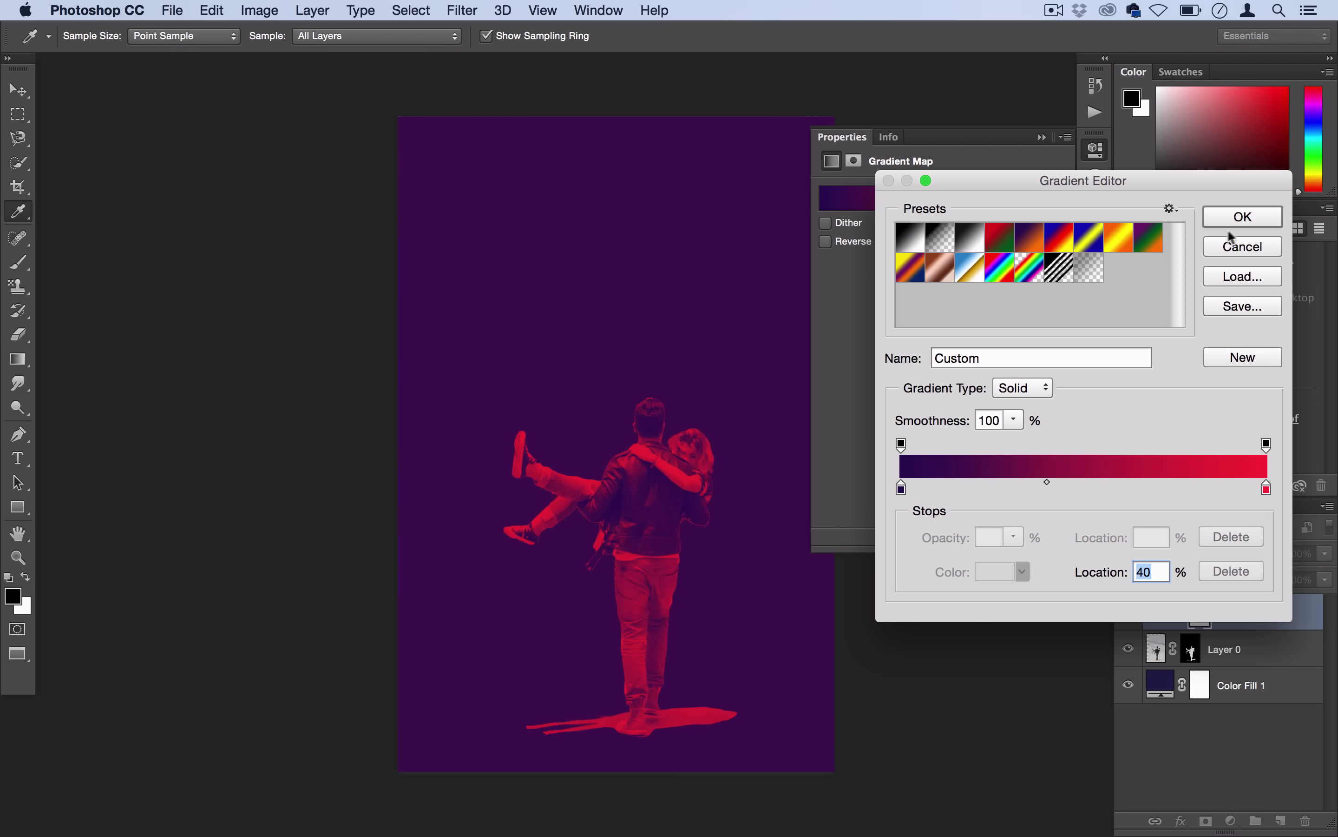
pyautogui.click(1243, 217)
# Step: Clip Gradient Map 1 to Layer 0 so only the couple turns red over navy
pyautogui.click(1096, 149)
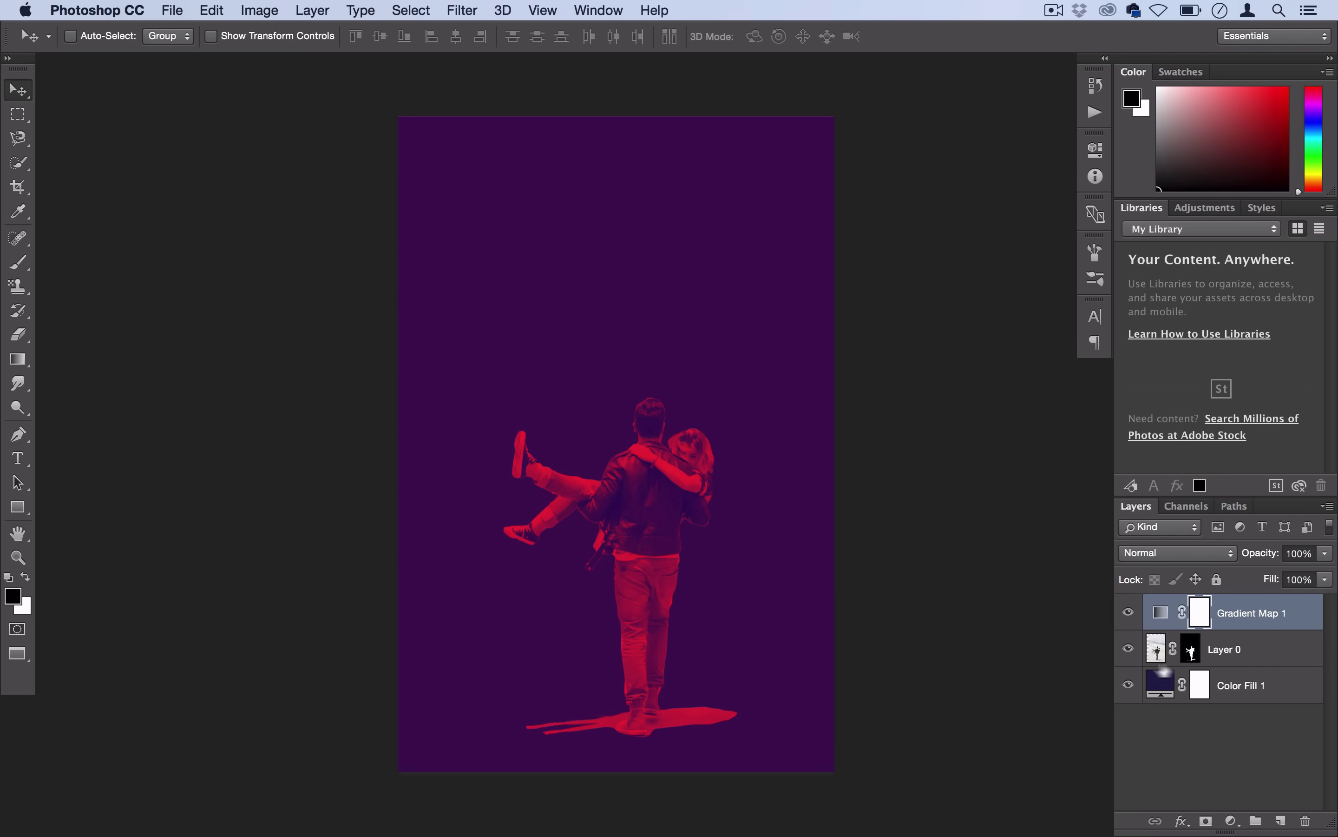
pyautogui.click(1128, 611)
pyautogui.click(1129, 611)
pyautogui.click(324, 12)
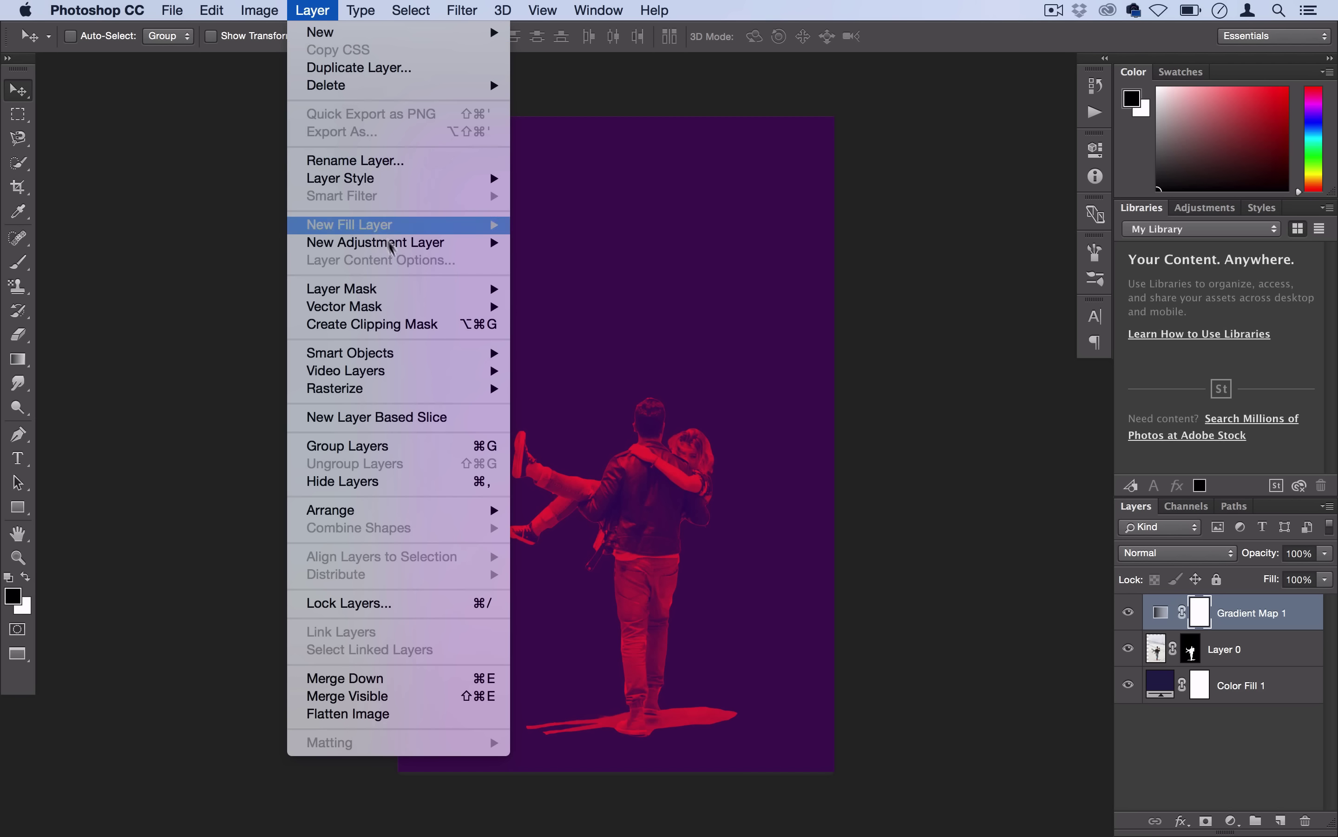
pyautogui.click(412, 325)
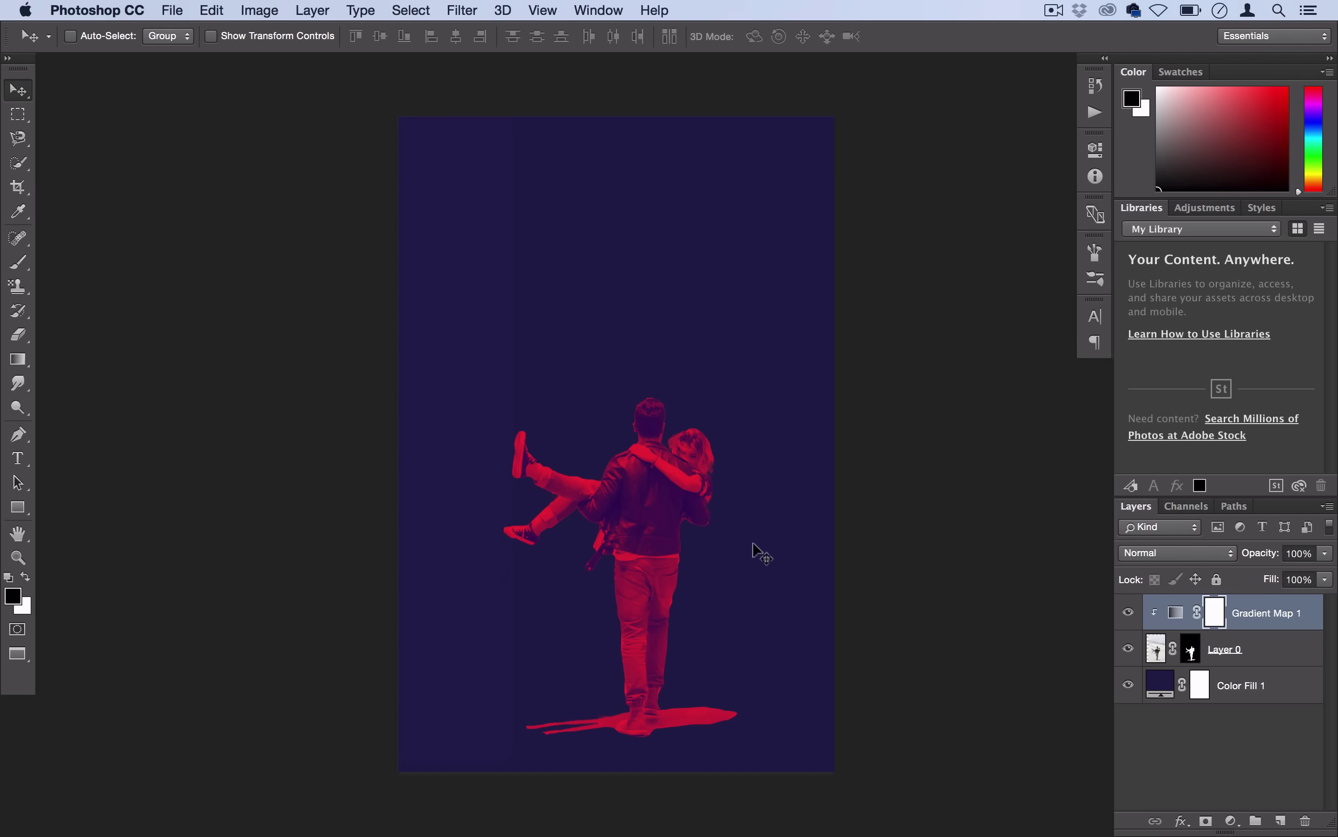
# Step: Type the headline 'LOVE' in white on the poster
pyautogui.click(17, 459)
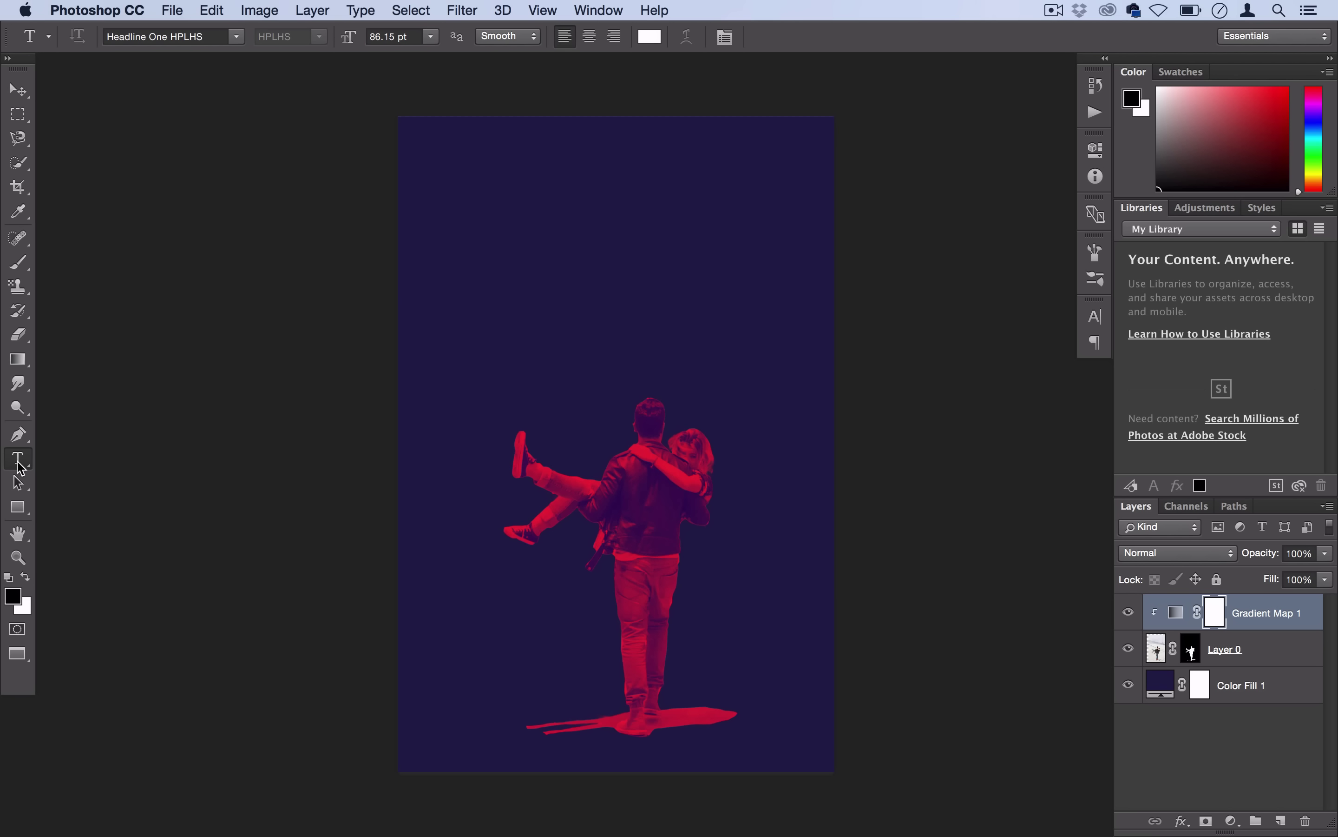
pyautogui.click(26, 577)
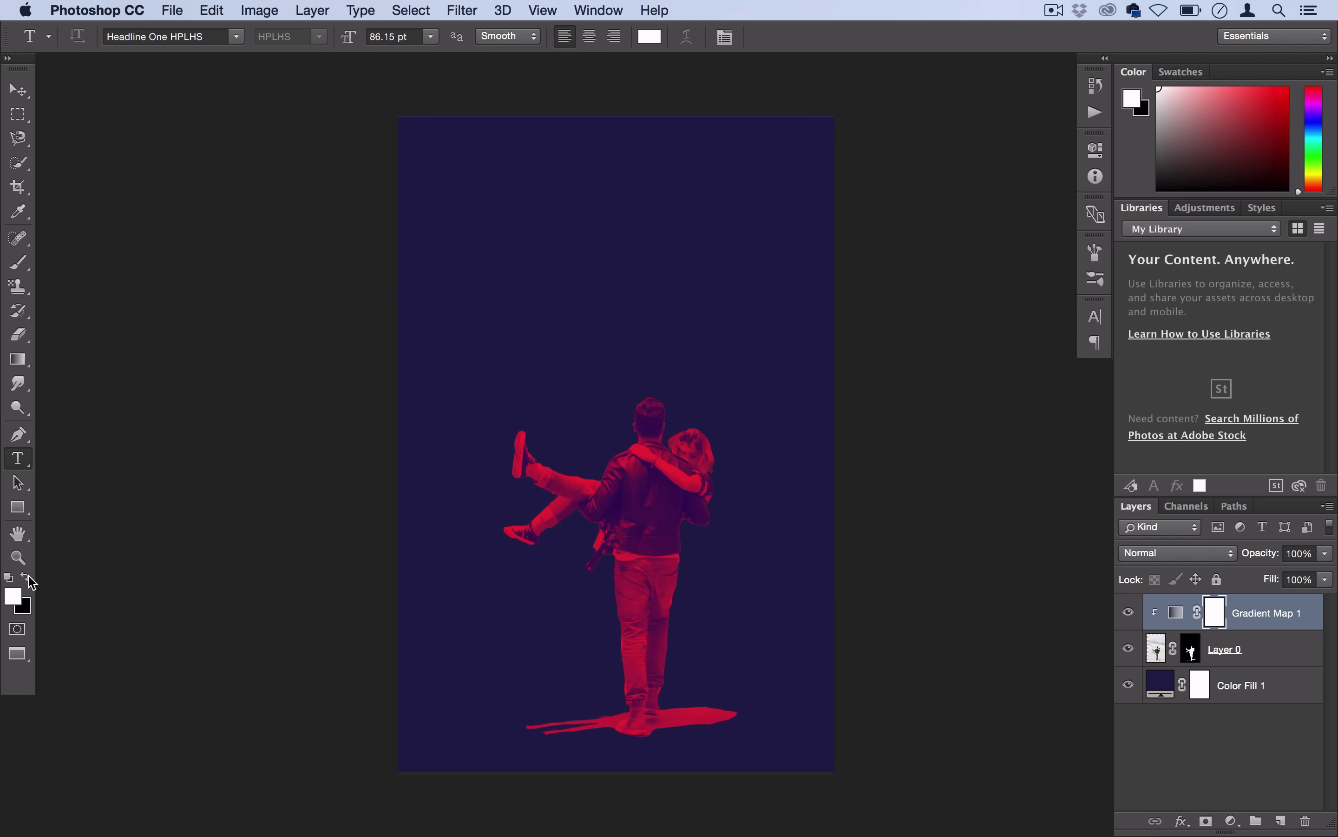
pyautogui.click(479, 282)
pyautogui.write('LOVE')
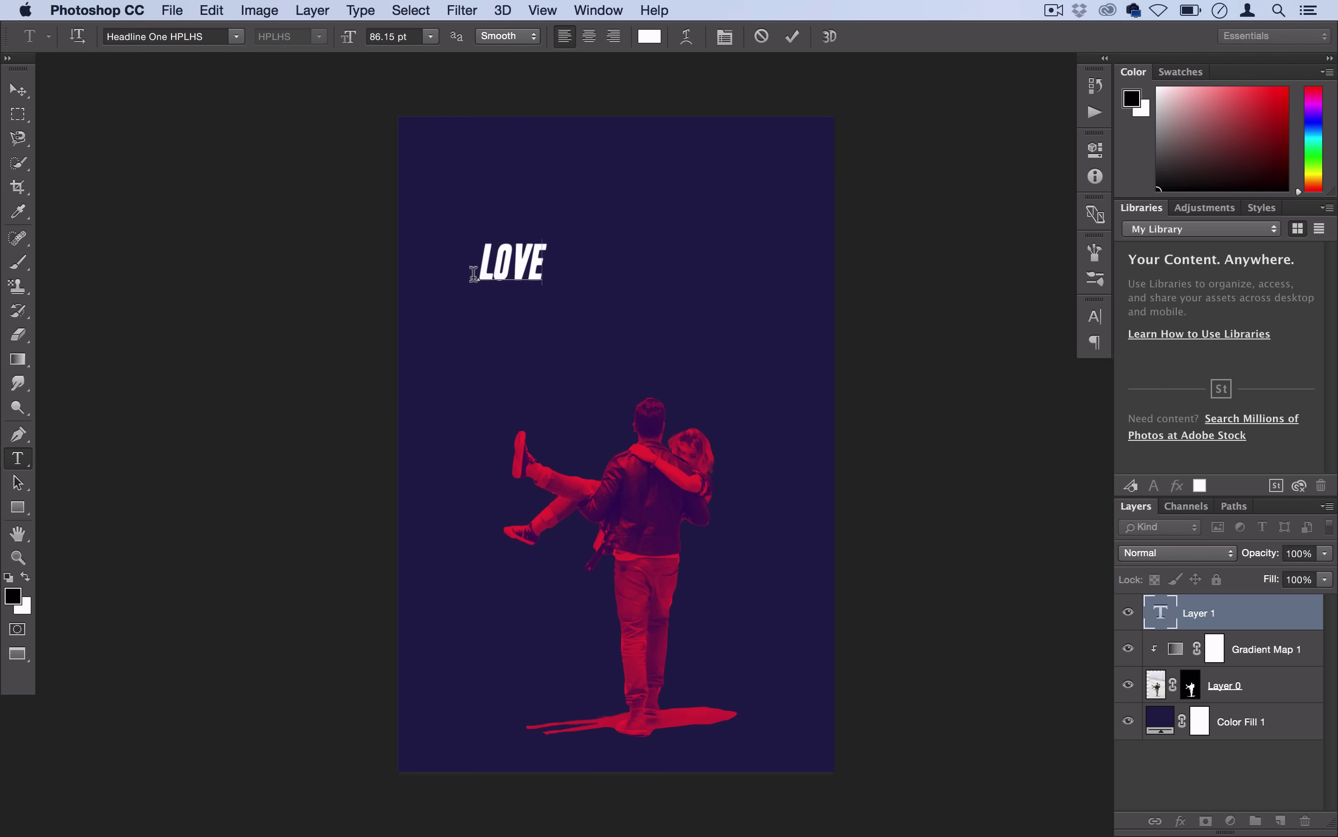
# Step: Set the LOVE text to 202 pt and move it to the top centre
pyautogui.press('super+a')
pyautogui.click(404, 35)
pyautogui.write('202')
pyautogui.press('Return')
pyautogui.click(18, 90)
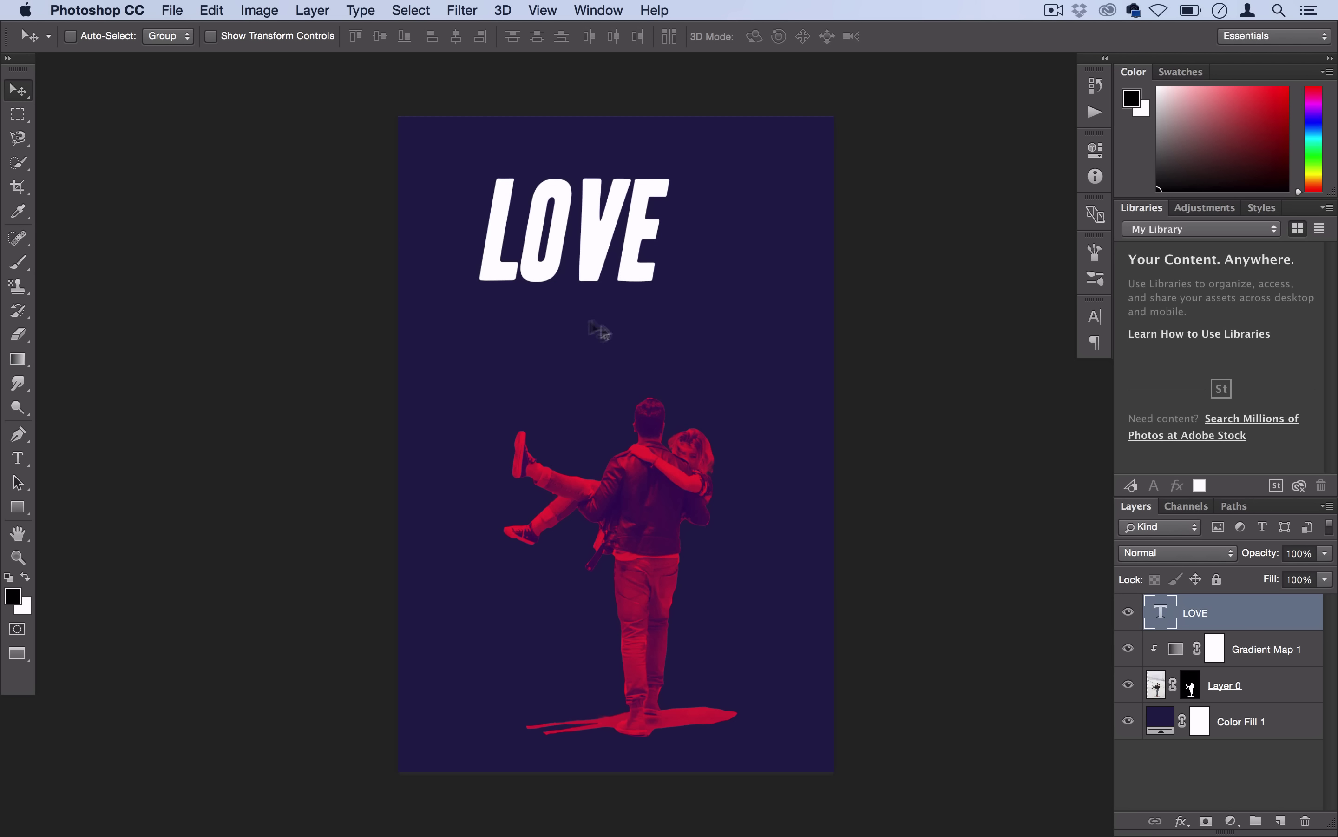
pyautogui.moveTo(692, 308); pyautogui.dragTo(739, 324)
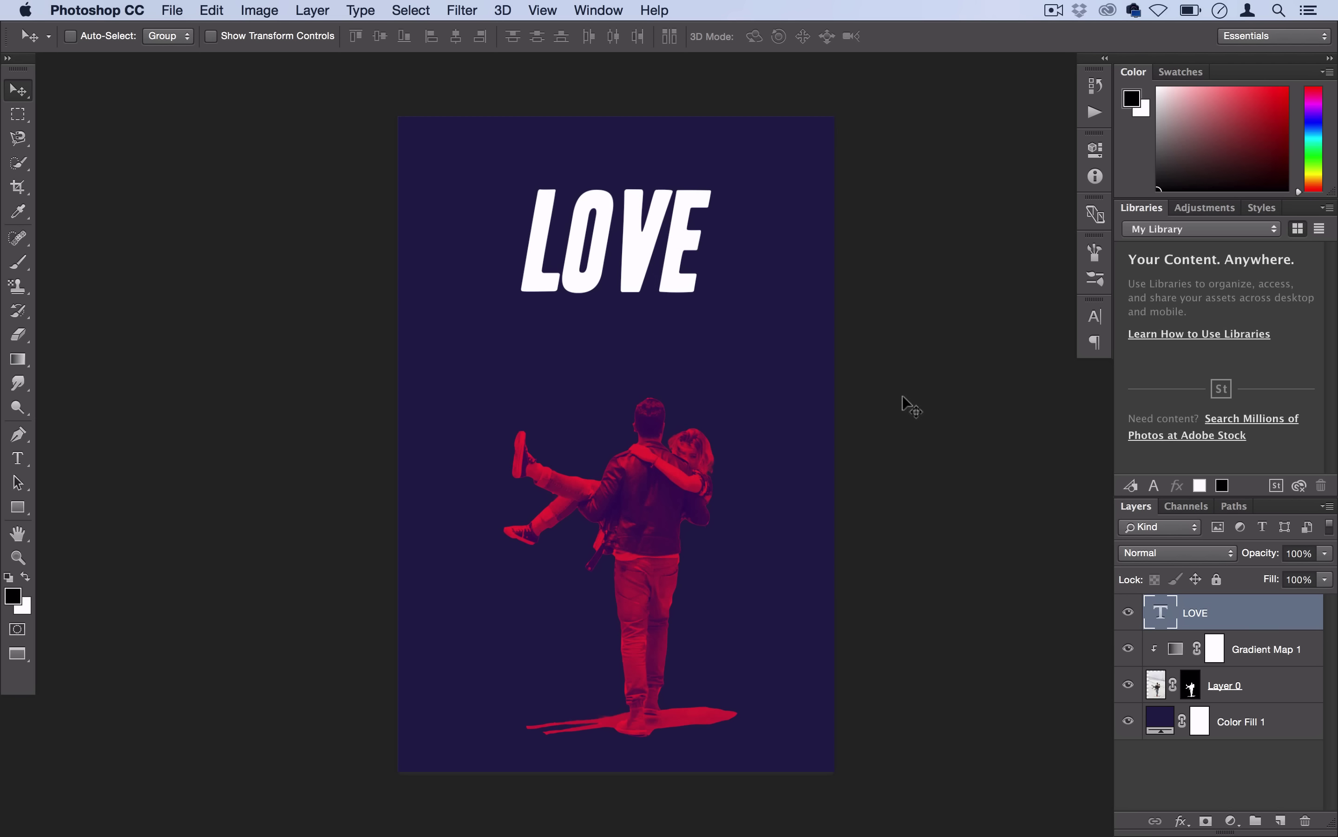
pyautogui.scroll(6, 613, 178)
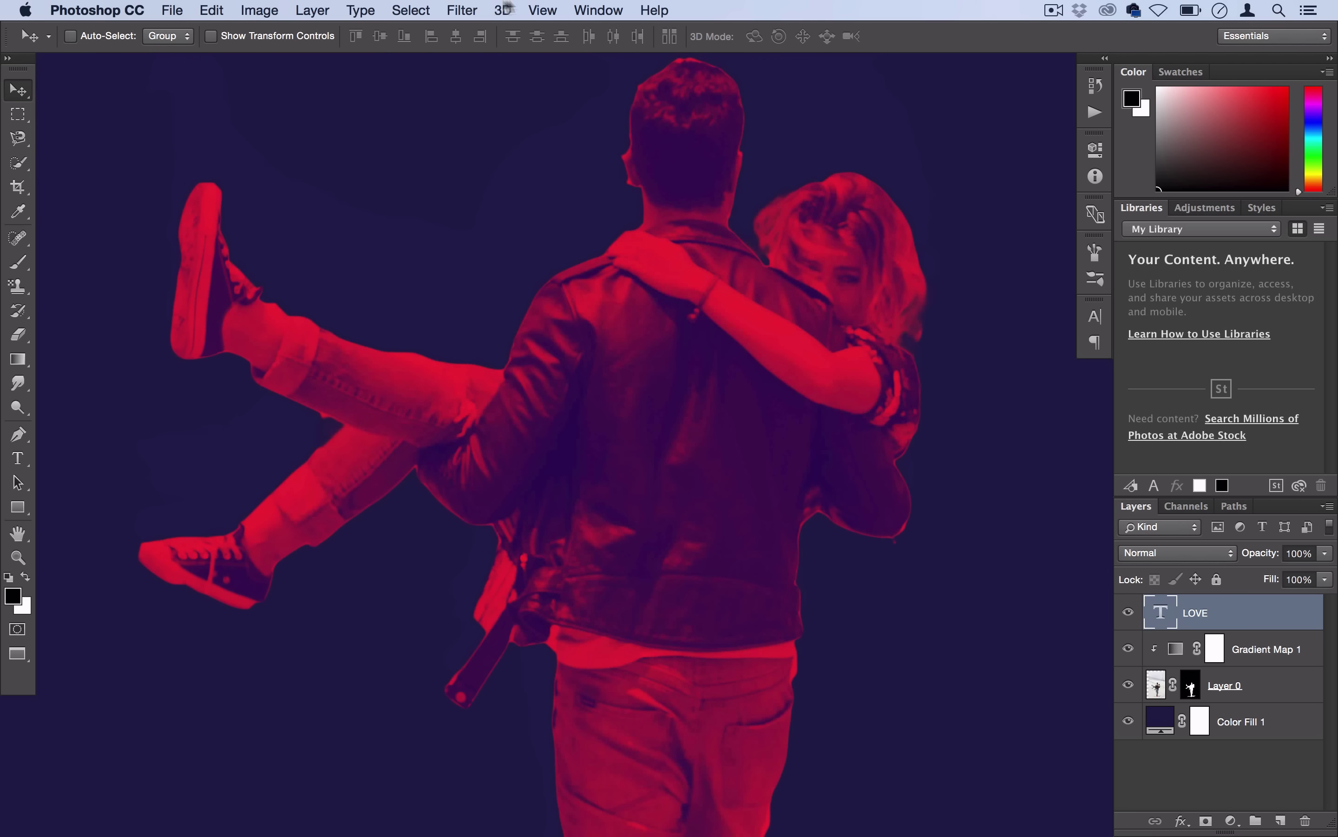
pyautogui.click(541, 10)
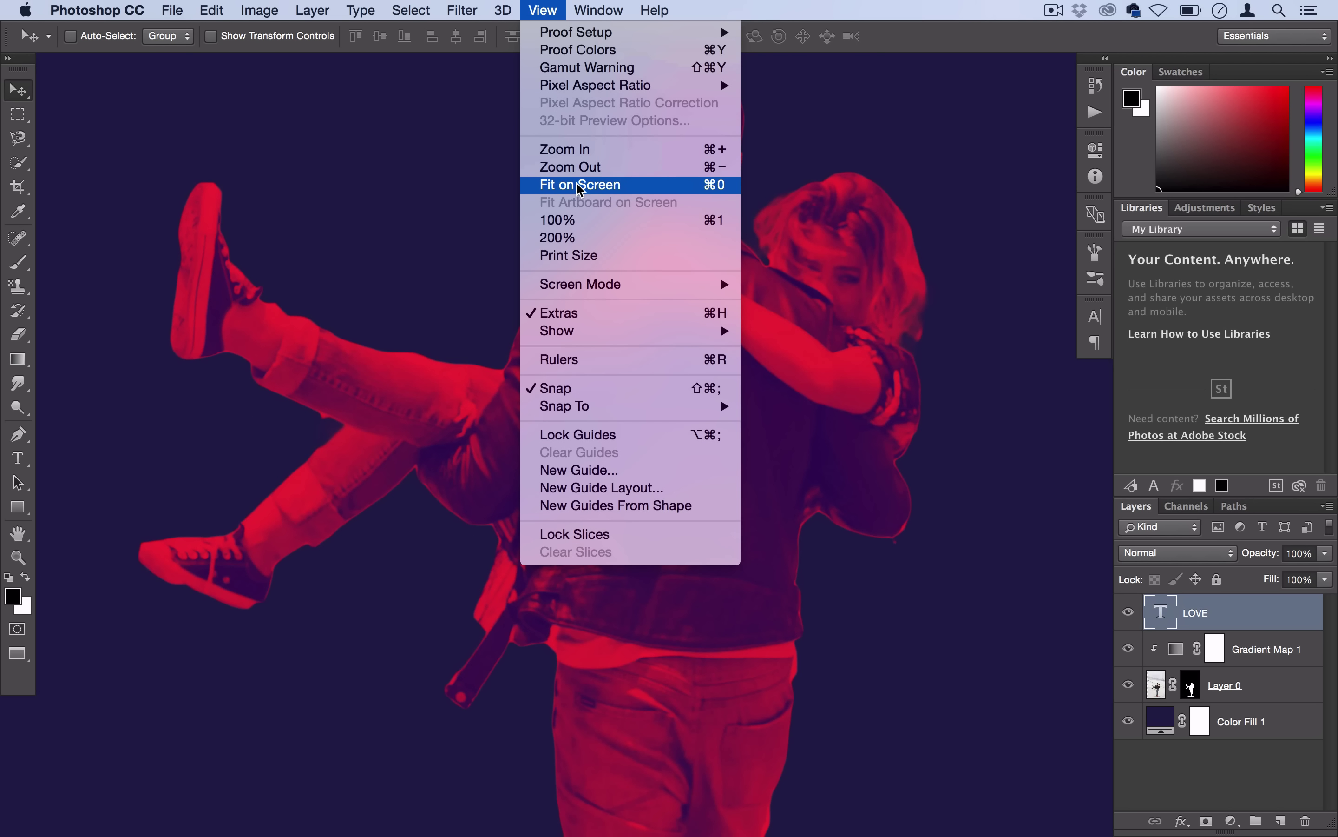
pyautogui.click(594, 189)
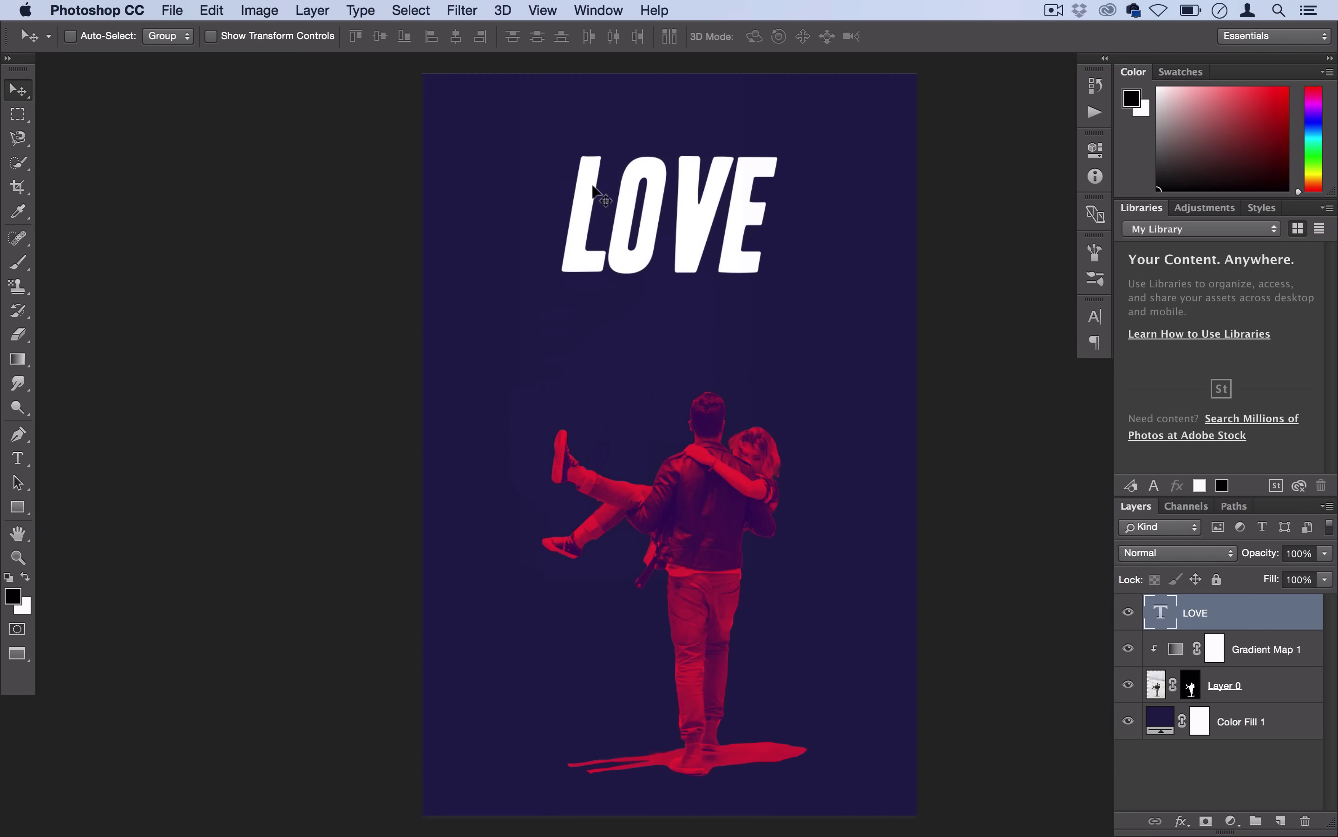